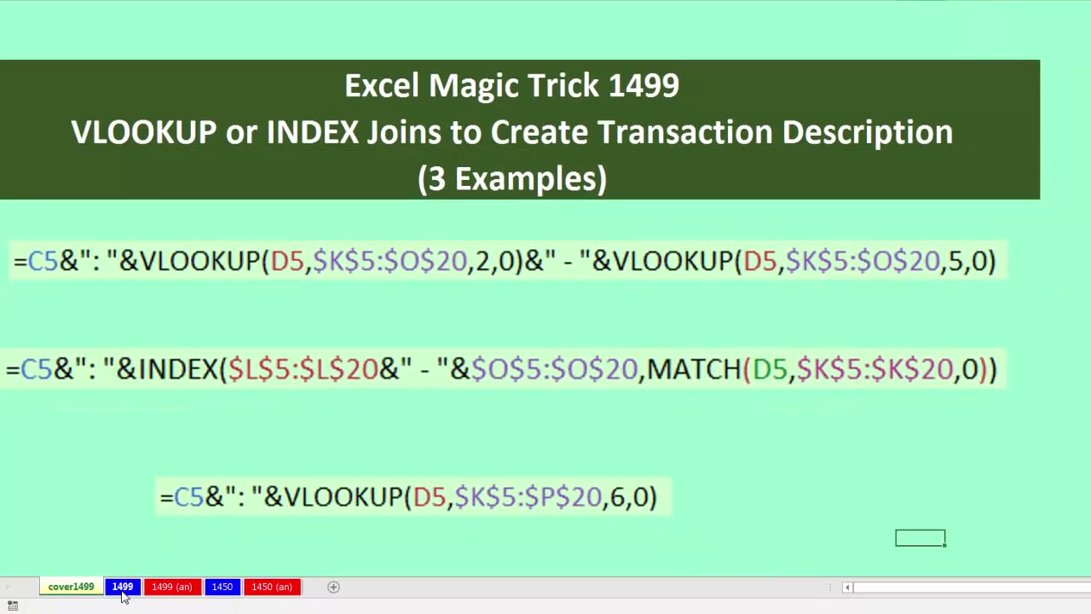
Step: Open the 1499 worksheet and clear the Key column entries in P5:P20 of the product table
left_click(123, 586)
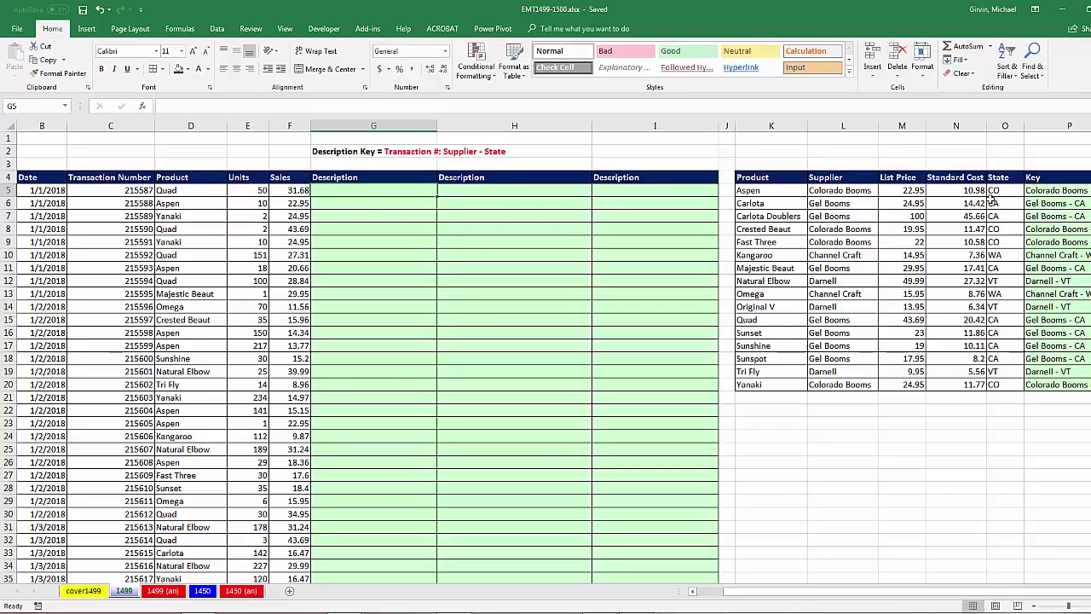
left_click_drag(1035, 187, 1048, 384)
key("Delete")
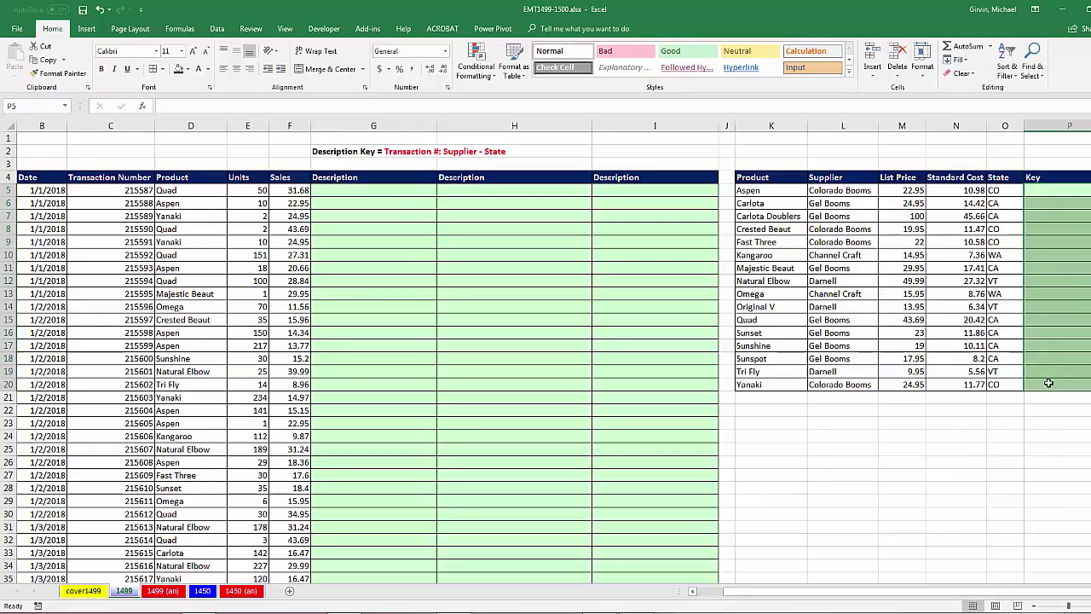
left_click(1046, 194)
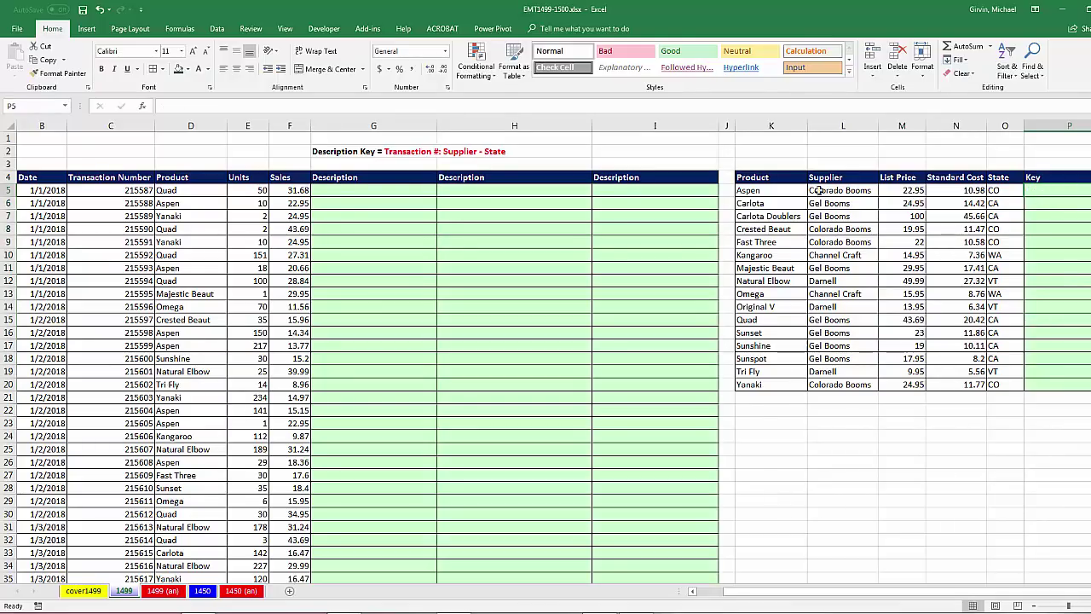
left_click_drag(778, 177, 989, 385)
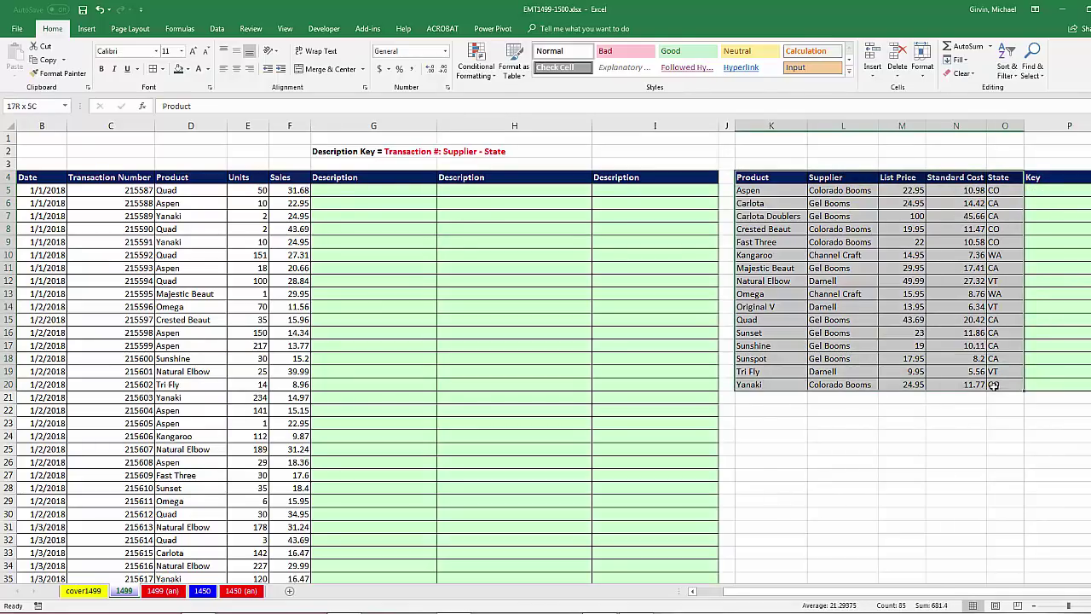
left_click(833, 189)
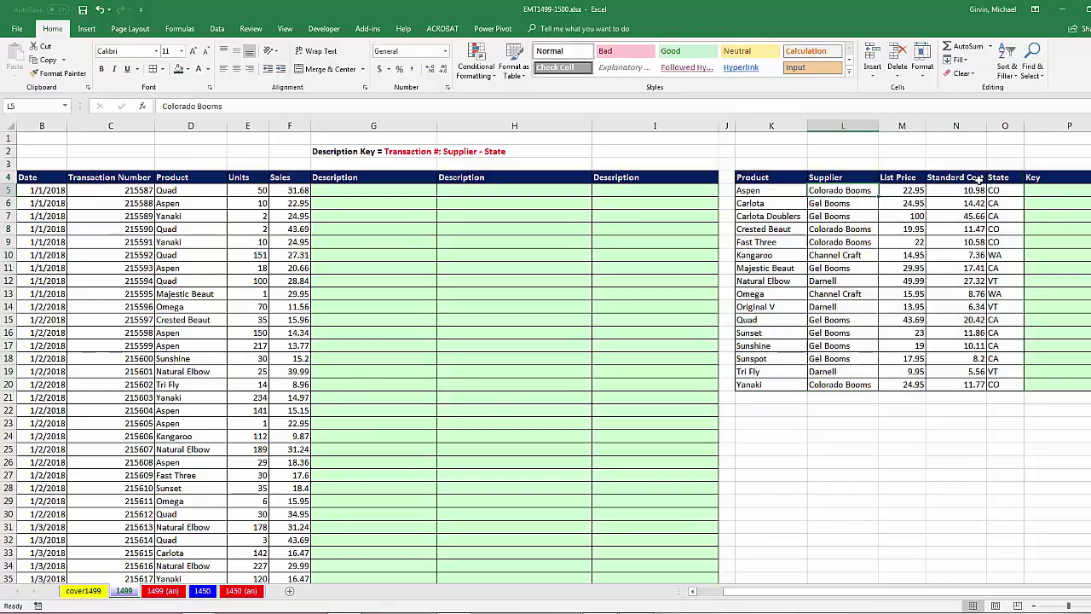
left_click(1001, 193)
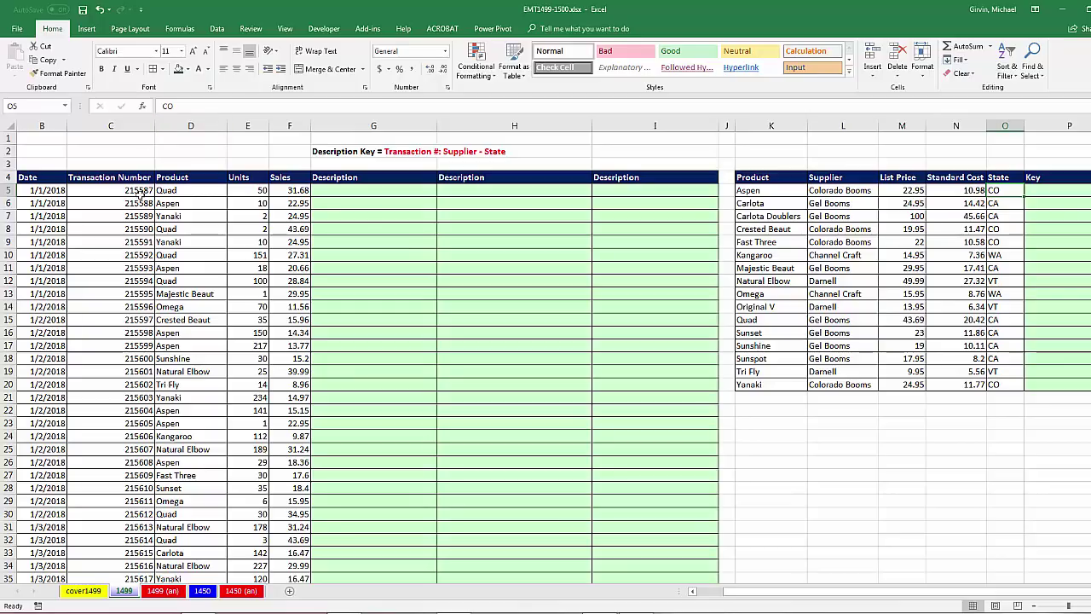
Step: Write =VLOOKUP(D5,$K$5:$O$20,2,0) in G5 to retrieve the supplier for the product
left_click(369, 191)
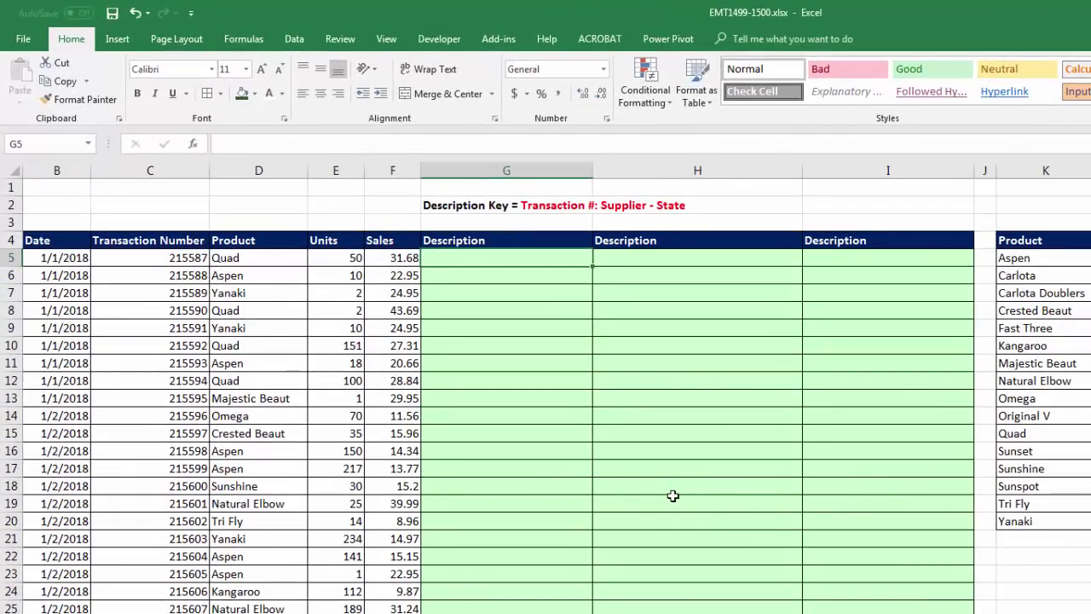
type("=VLOOKUP(")
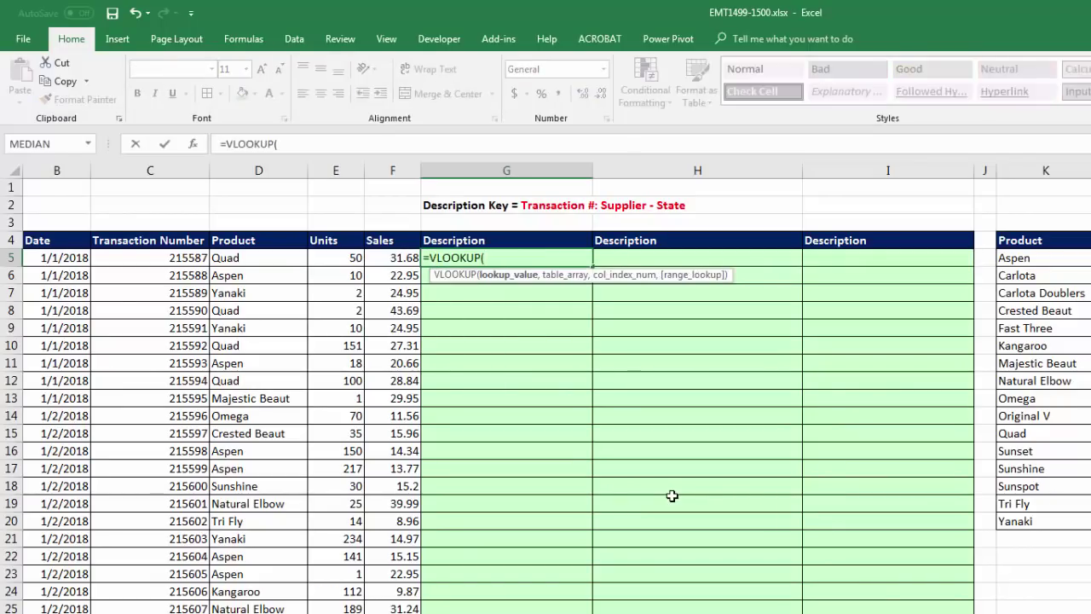
left_click(272, 259)
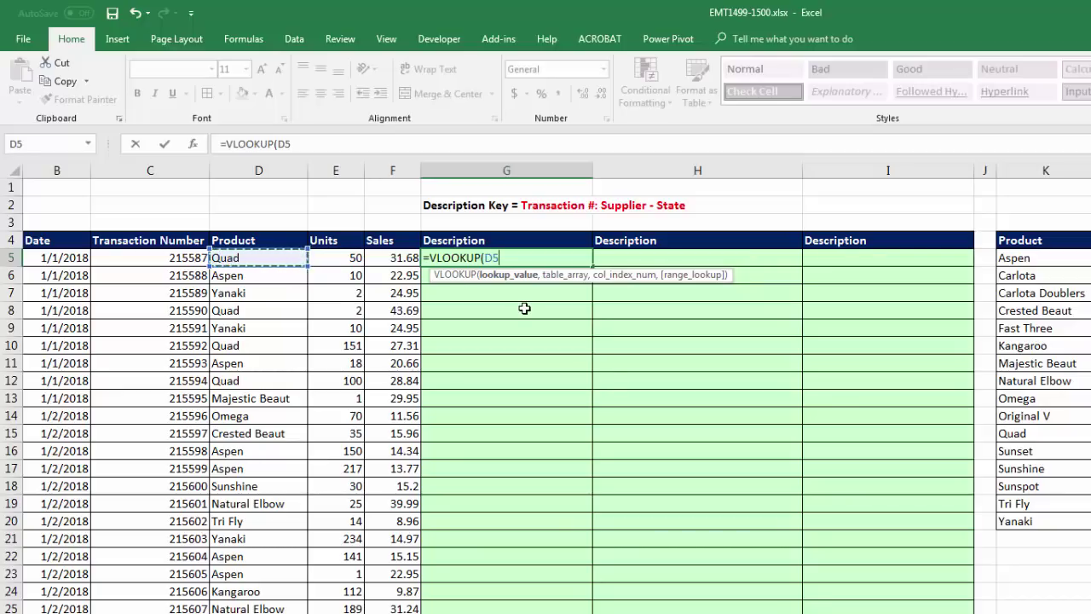
type(",")
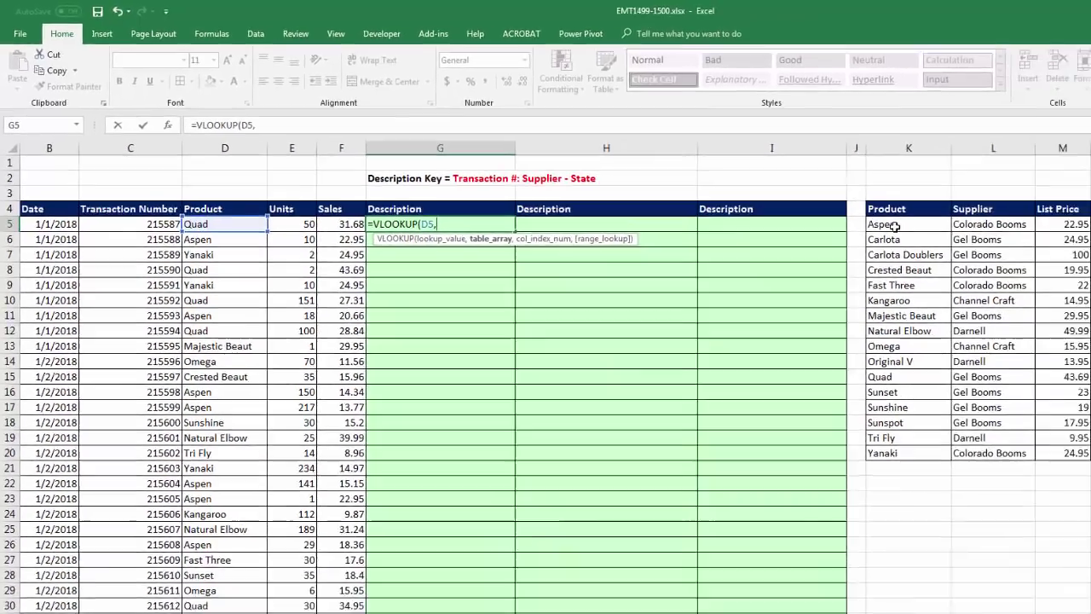
left_click_drag(879, 223, 1074, 409)
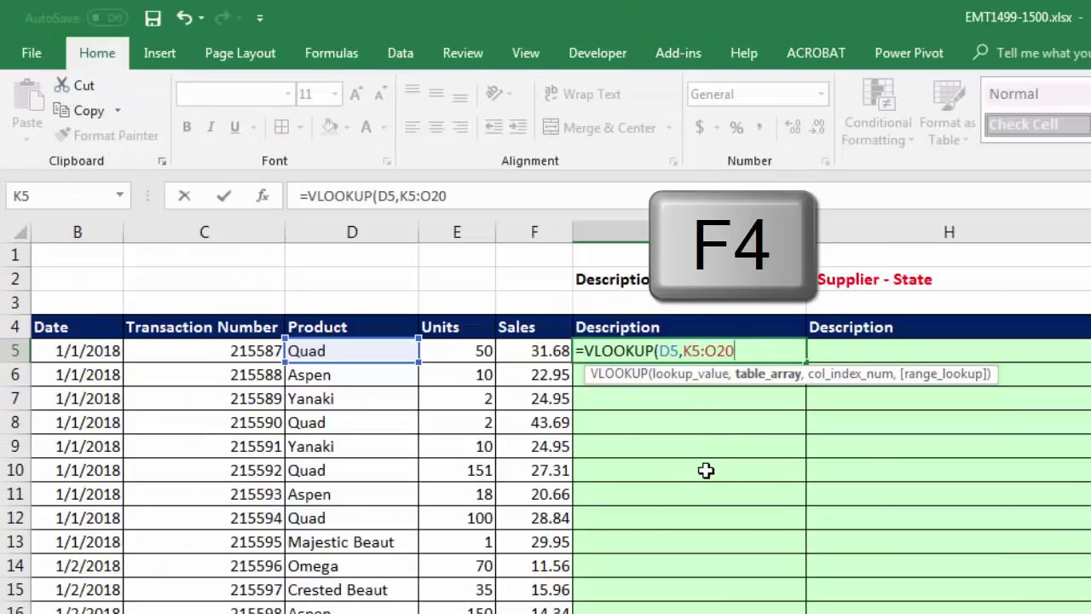
key("F4")
type(",")
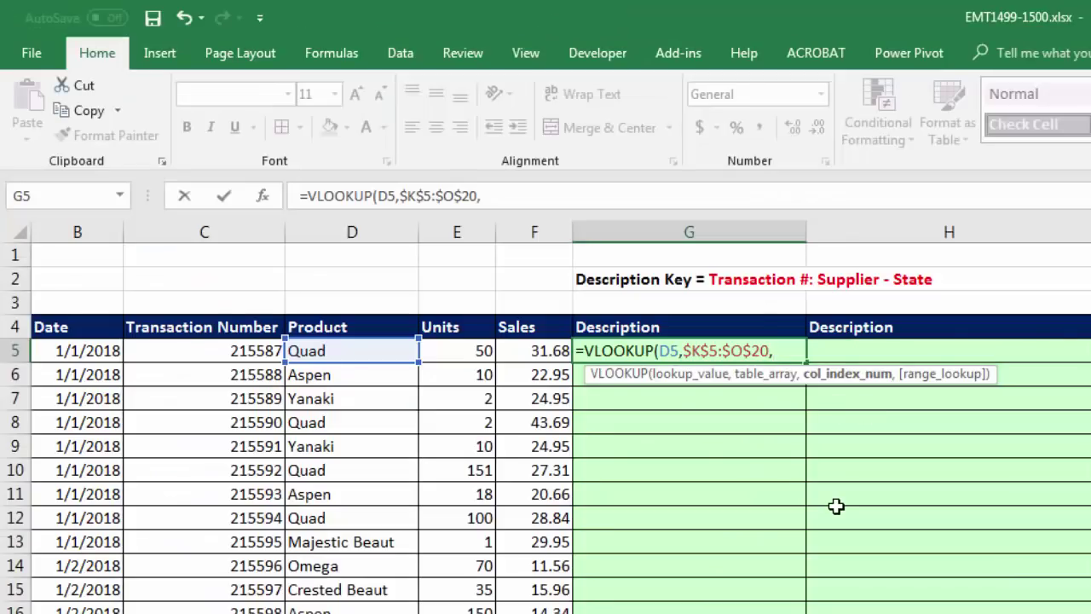
type("2,0")
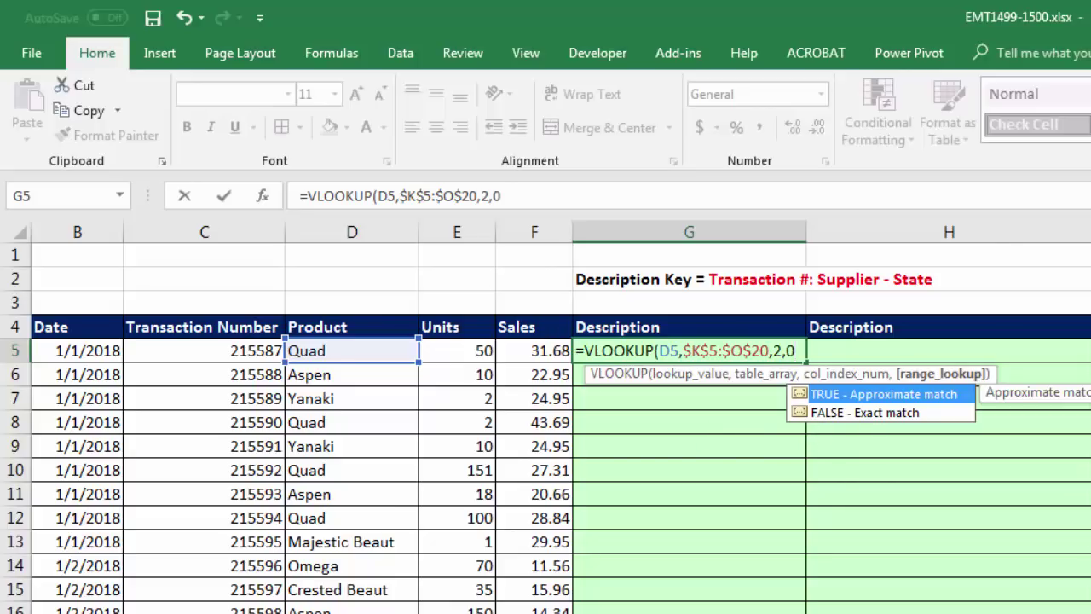
type(")")
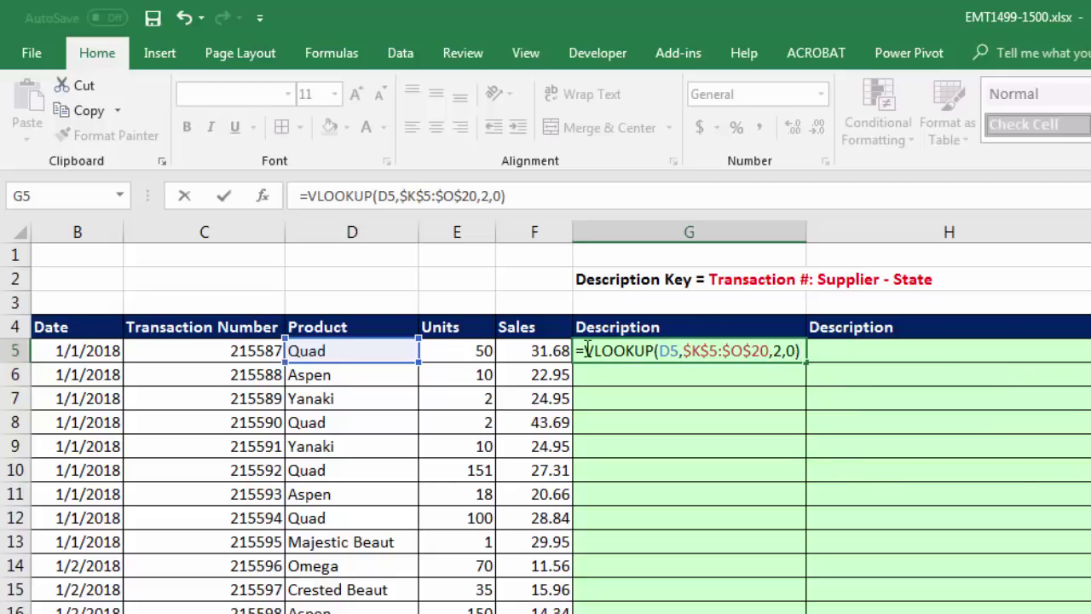
Step: Copy the VLOOKUP text without its equal sign, then enter the formula and fill it down the first Description column
left_click_drag(587, 350, 818, 353)
key("ctrl+c")
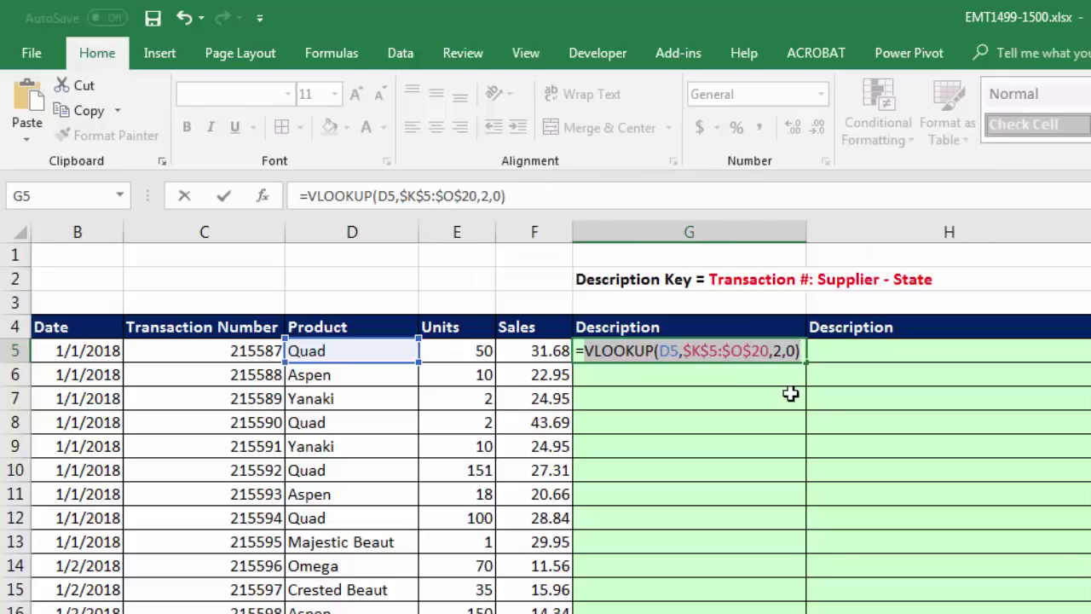
key("ctrl+Return")
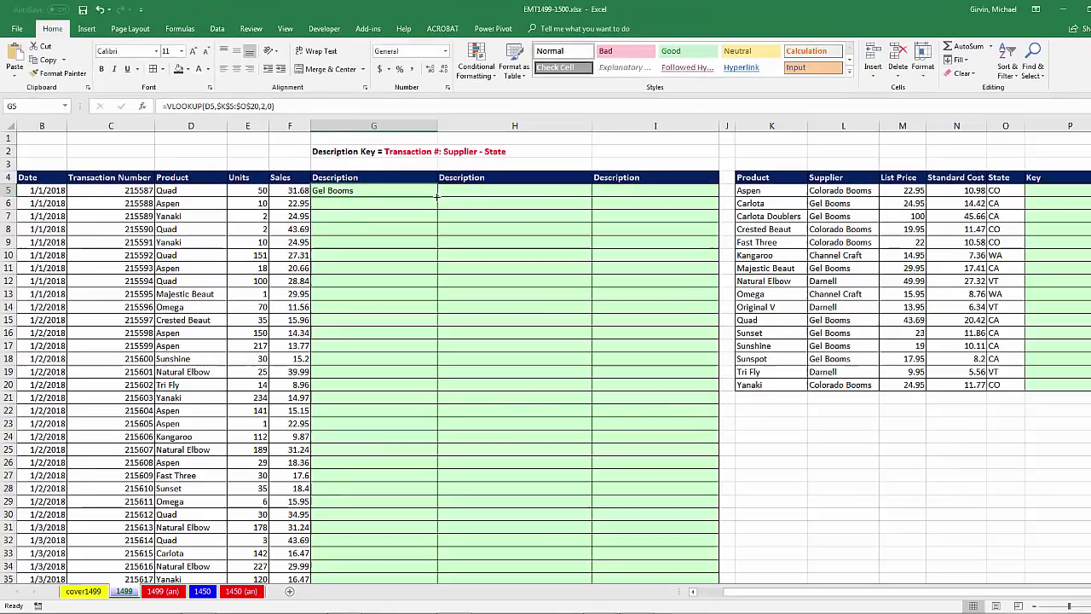
double_click(436, 196)
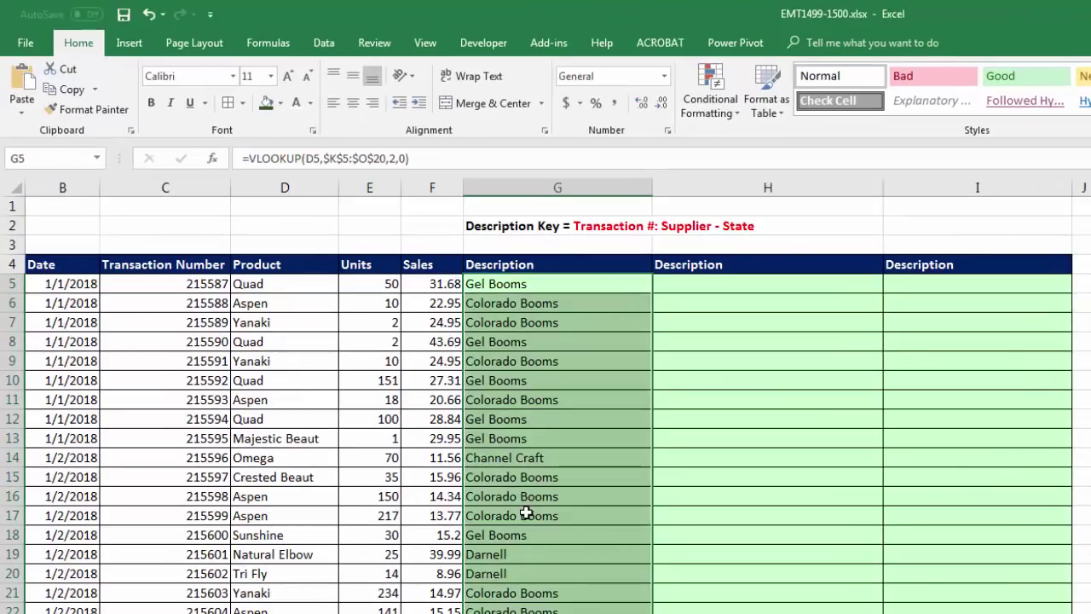
Step: Append & and the copied VLOOKUP to the G5 formula, setting the second lookup's column index to 5 for the state
key("F2")
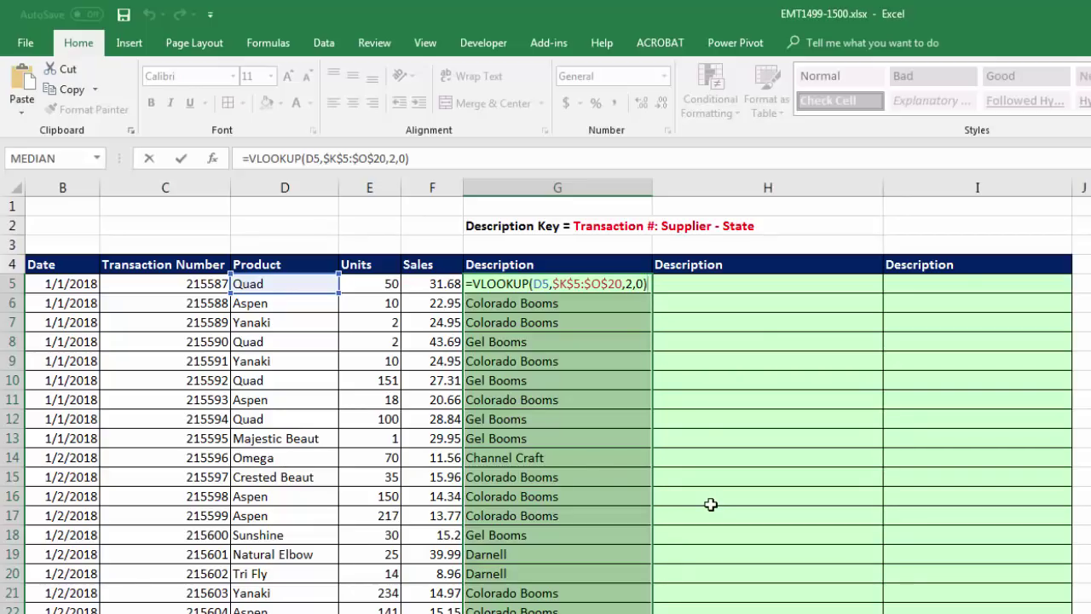
type("&")
key("ctrl+v")
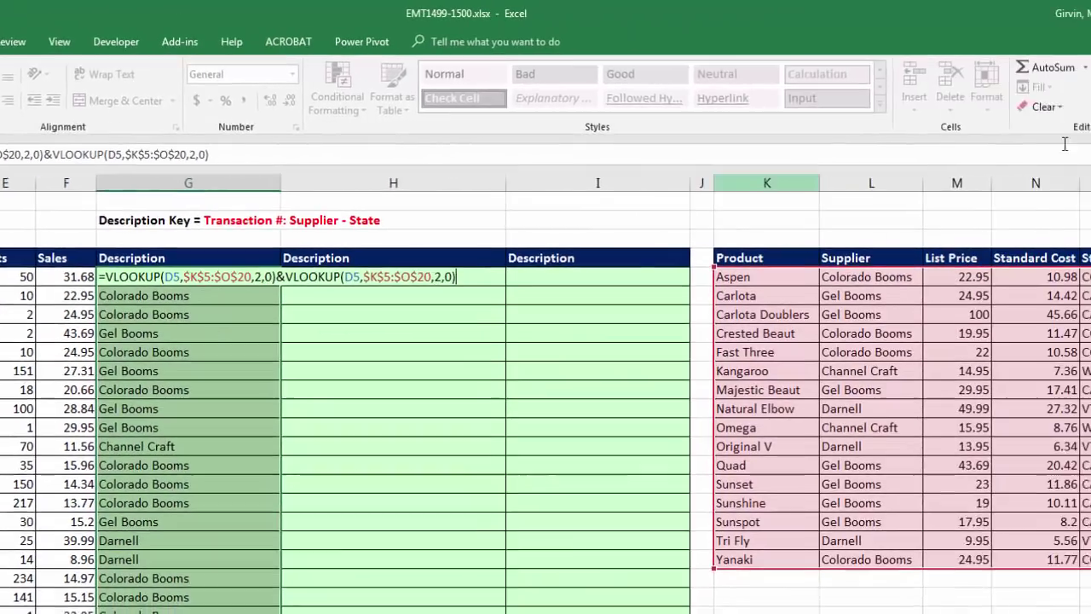
key("Left")
key("Left")
key("Left")
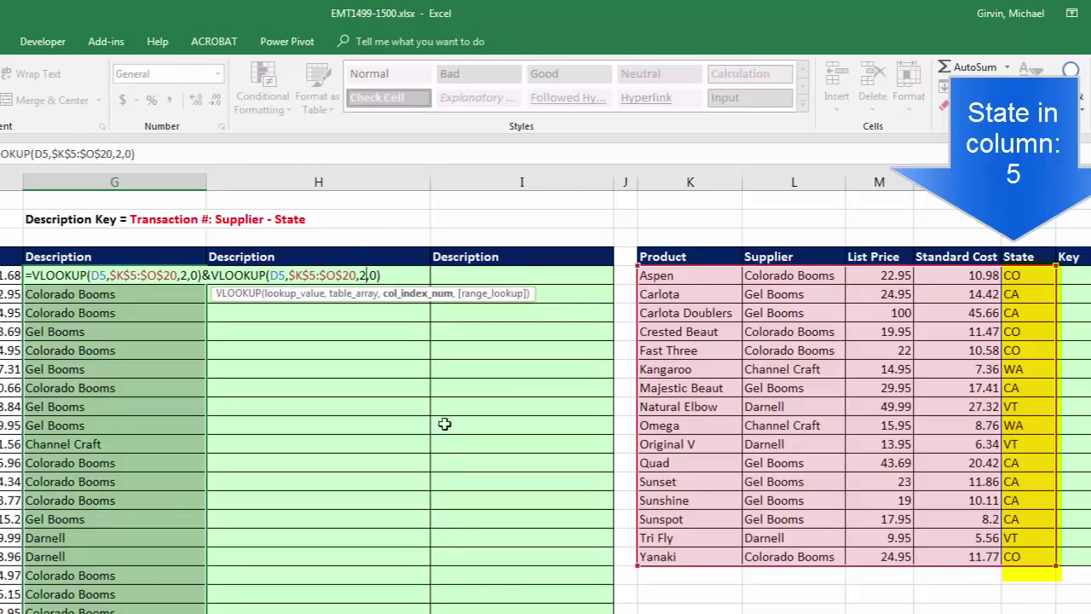
key("BackSpace")
type("5")
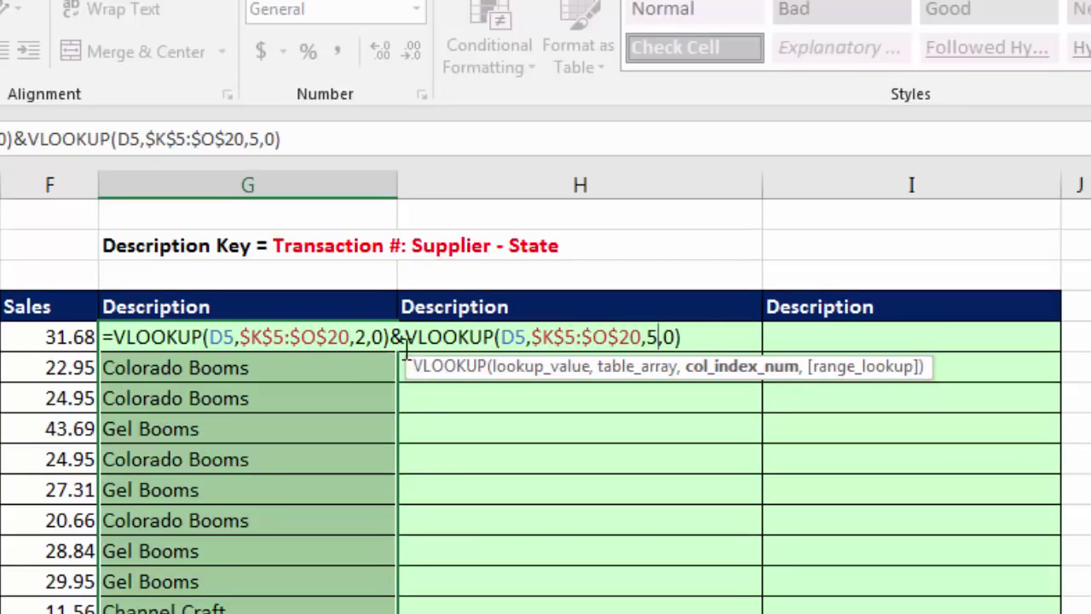
Step: Insert " - "& between the two VLOOKUPs and enter the formula in all selected cells of column G
left_click(405, 340)
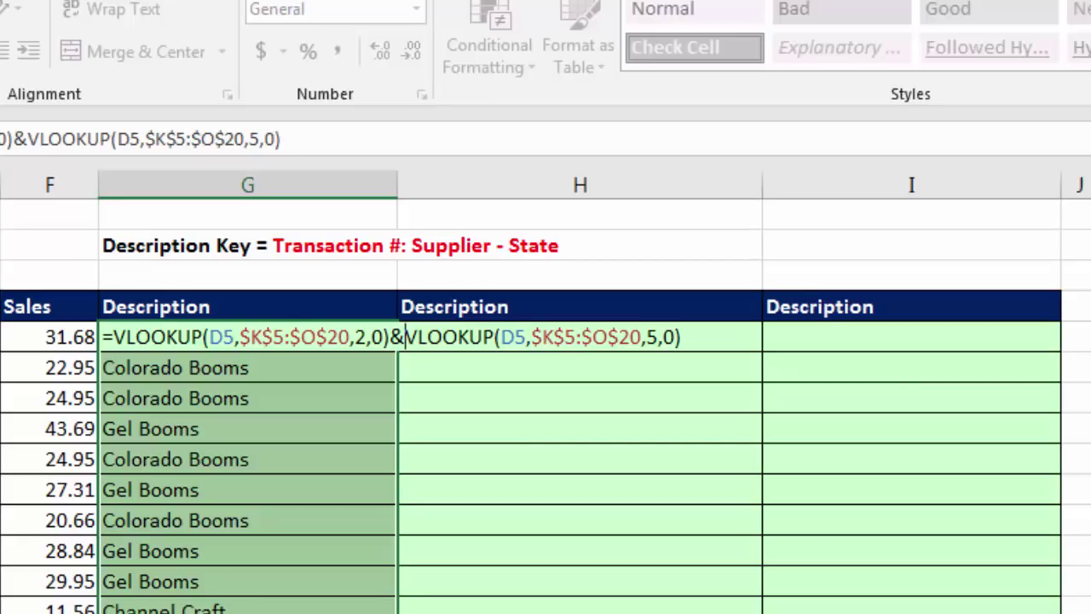
type("\"")
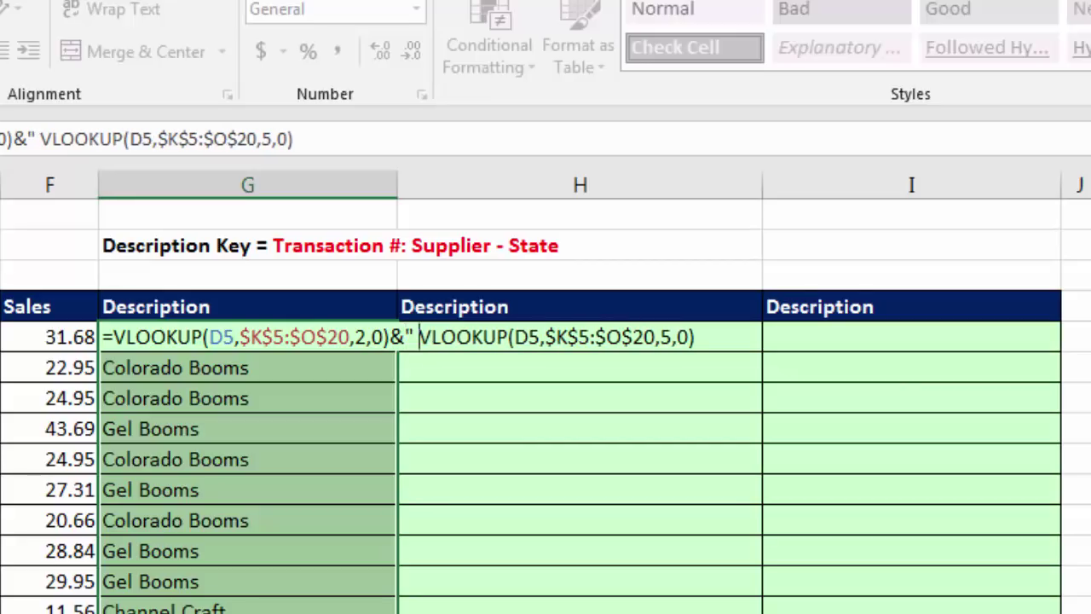
type(" -")
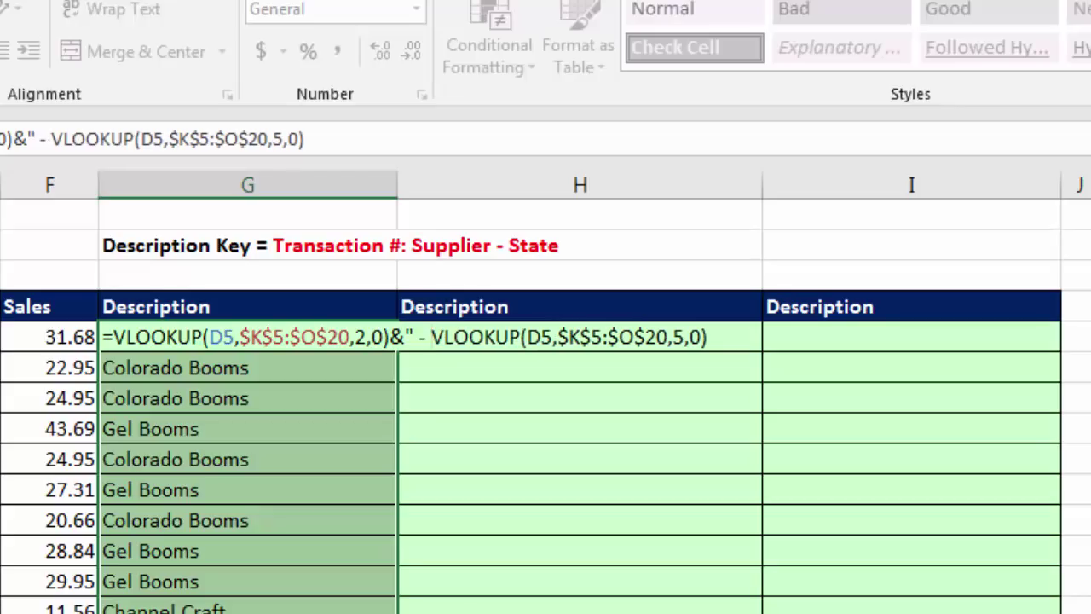
type(" \"")
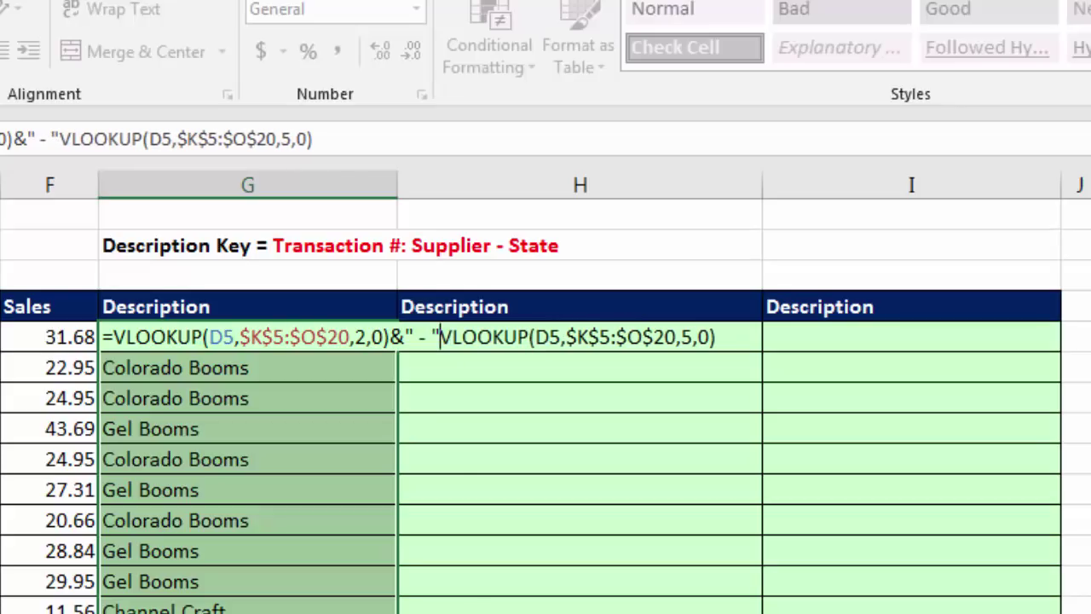
type("&")
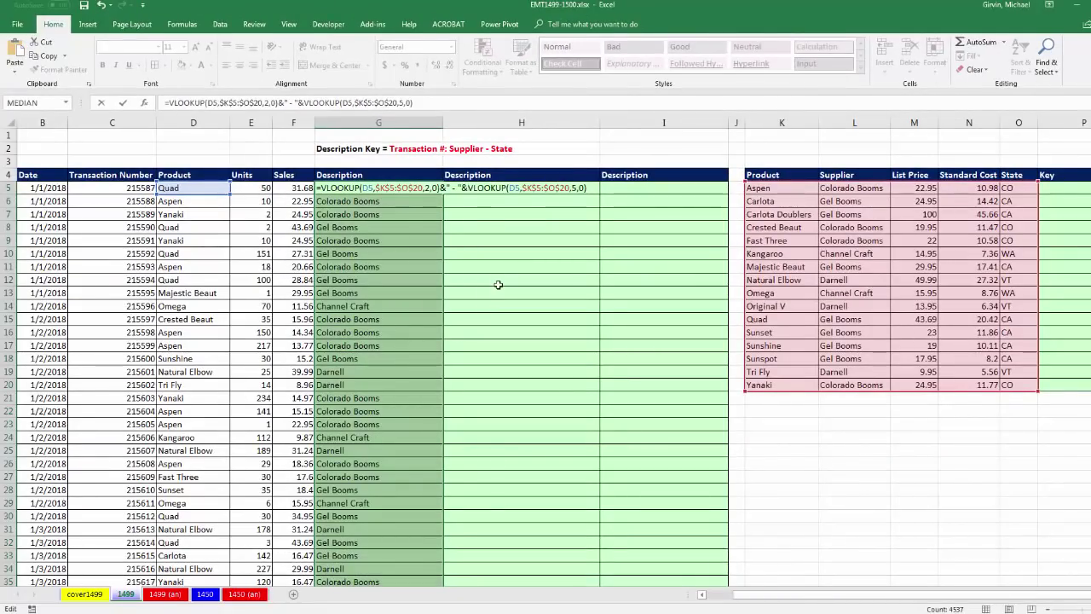
key("ctrl+Return")
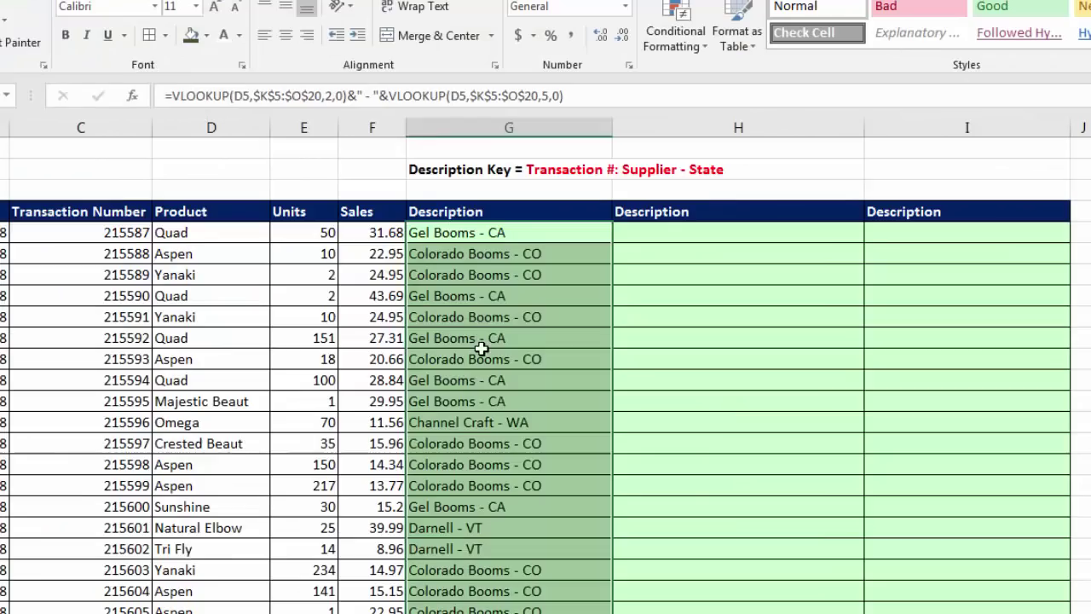
Step: Prefix the G5 formula with C5&": "& to add the transaction number, and enter it in all selected column G cells
key("F2")
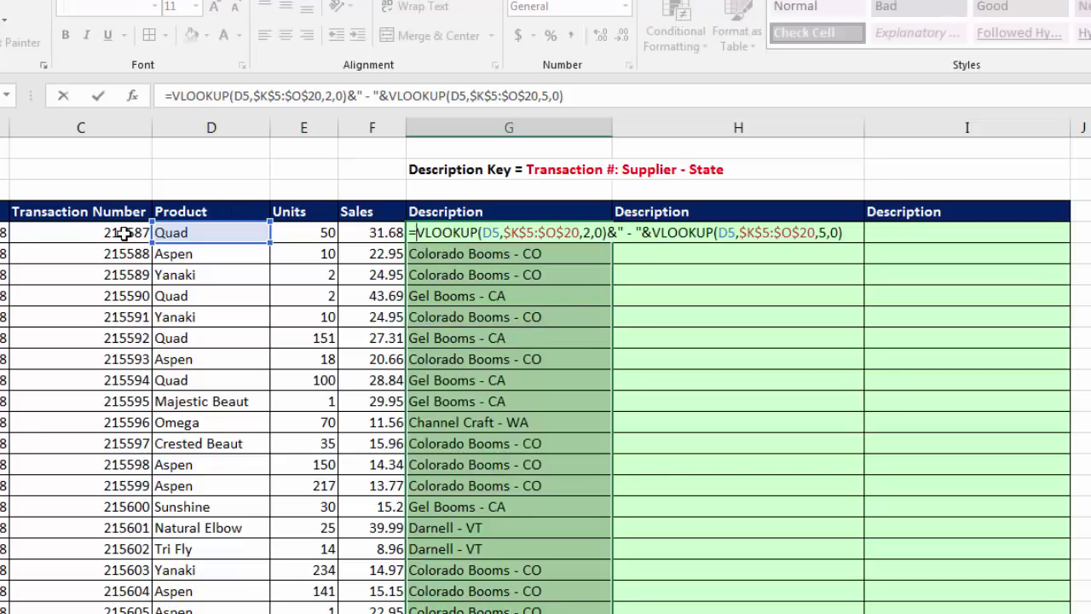
left_click(123, 232)
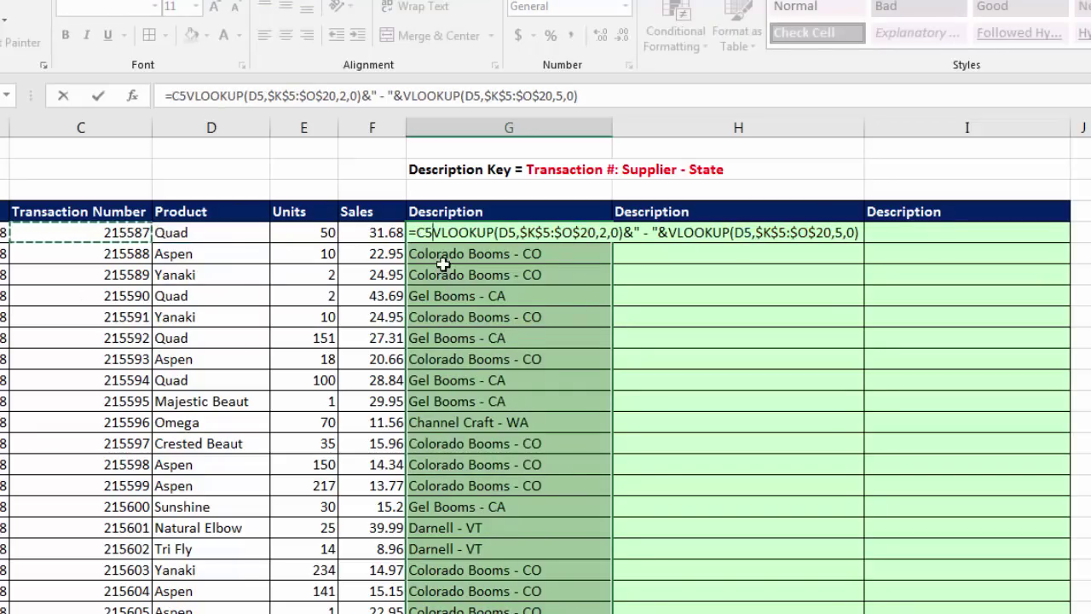
type("&")
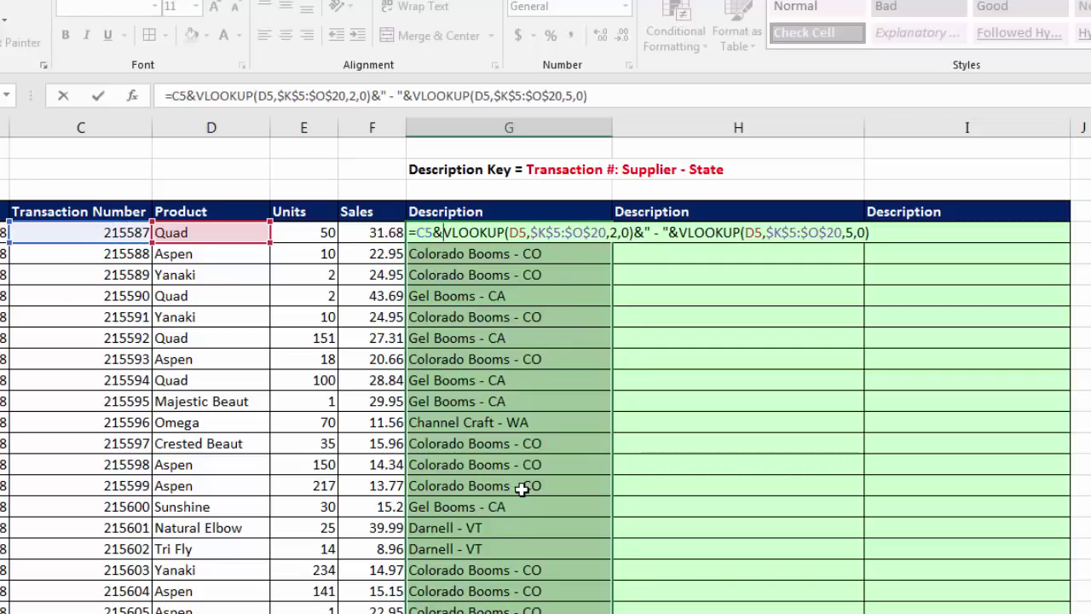
type("\"")
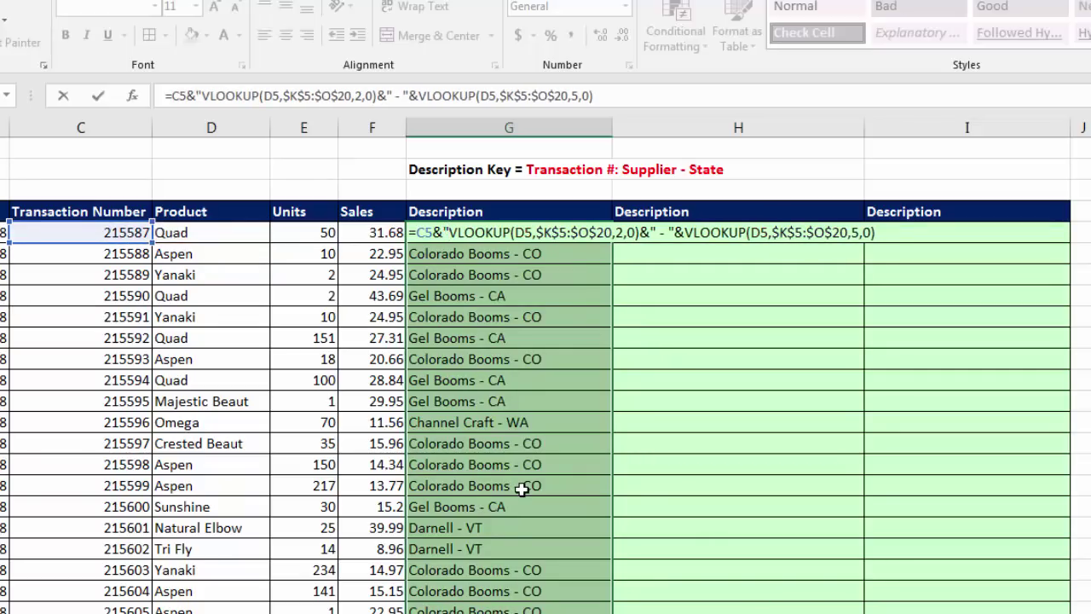
type(":")
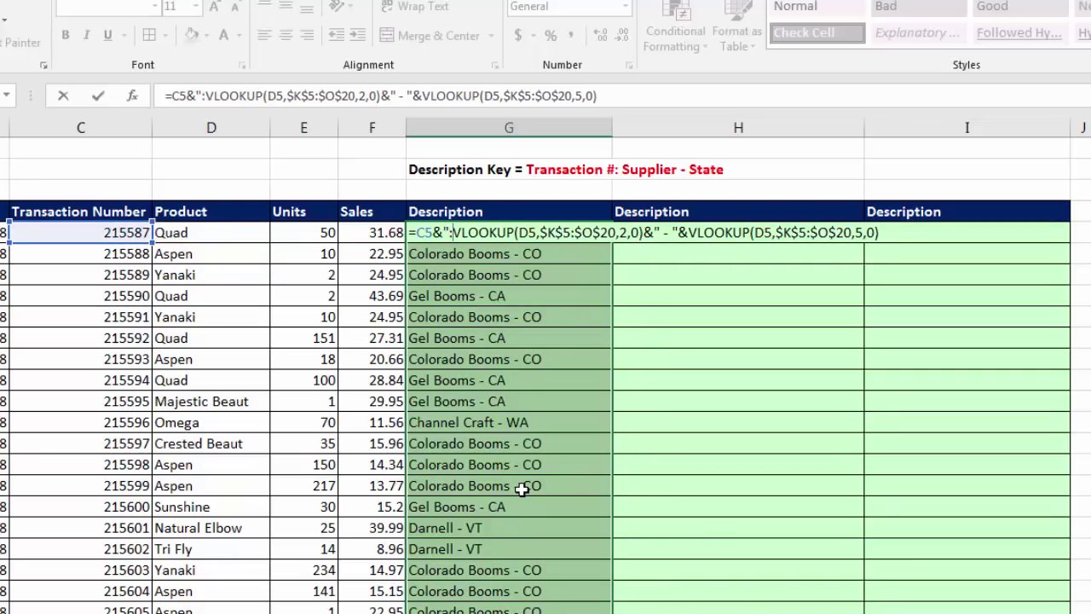
type(" \"")
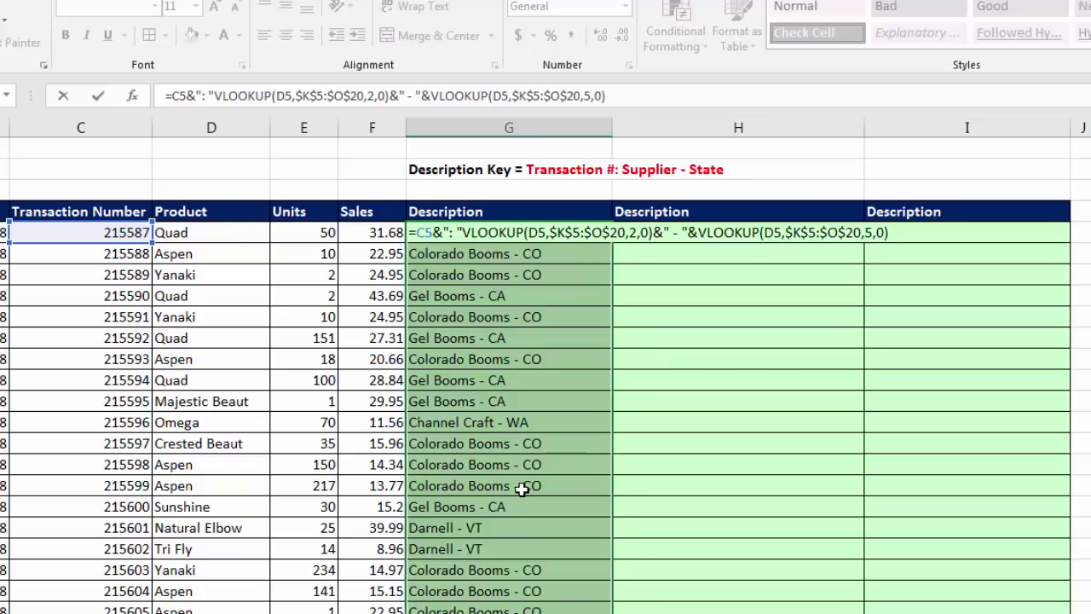
type("&")
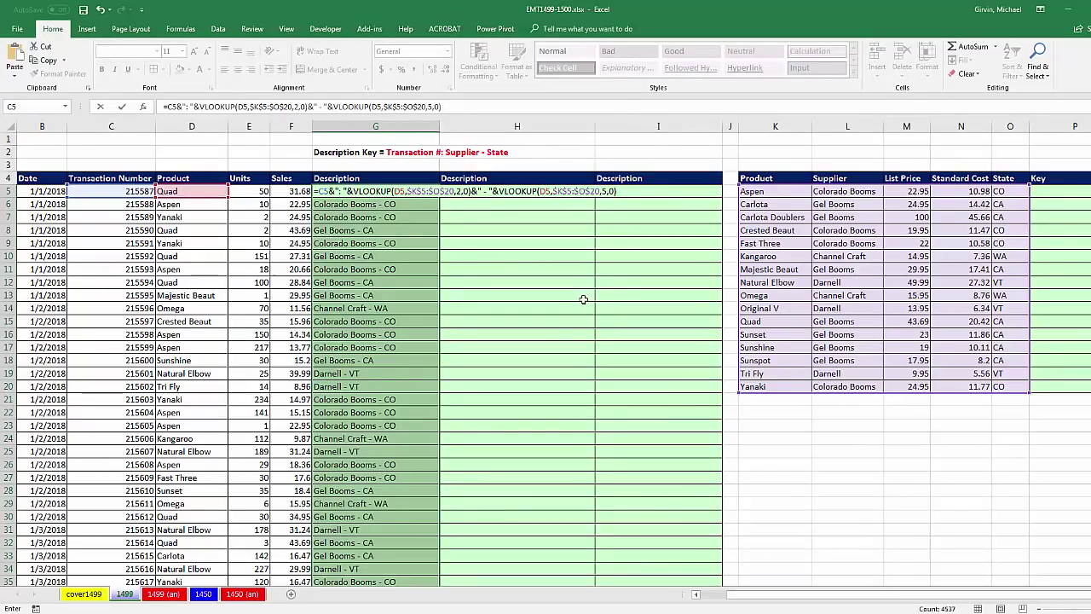
key("ctrl+Return")
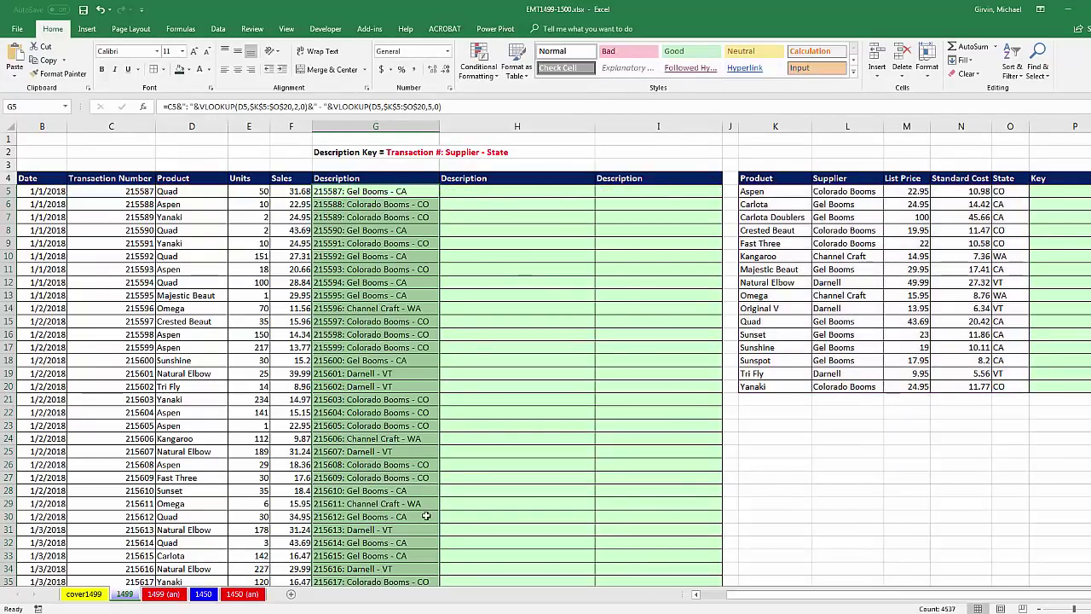
Step: Examine the formula in the last cell of column G, G4541, and return to the start of the sheet
key("ctrl+Down")
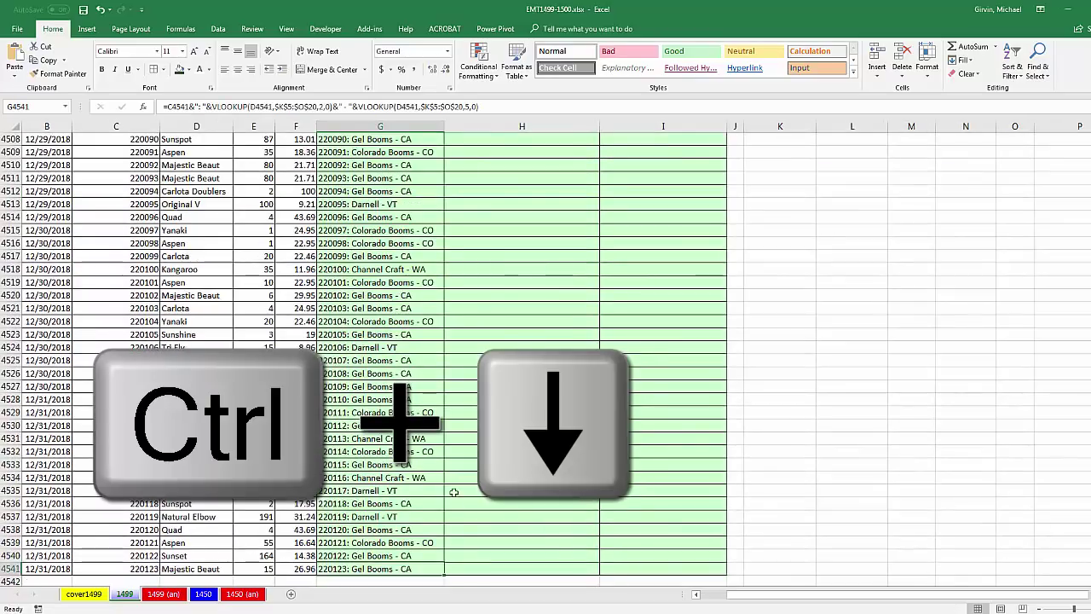
scroll(448, 490, "down", 7)
key("F2")
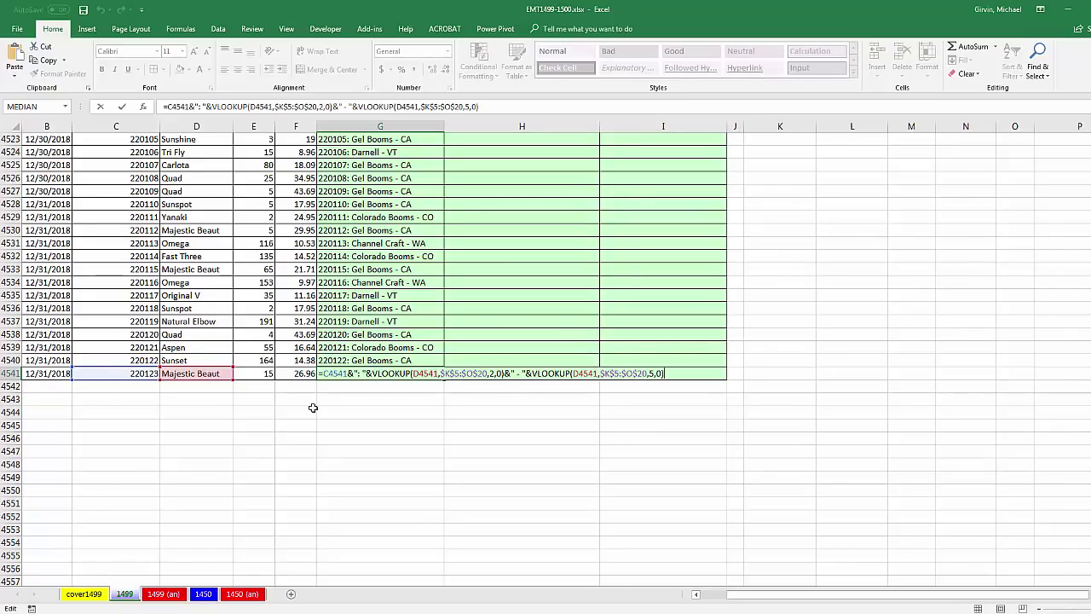
key("ctrl+Return")
key("ctrl+Home")
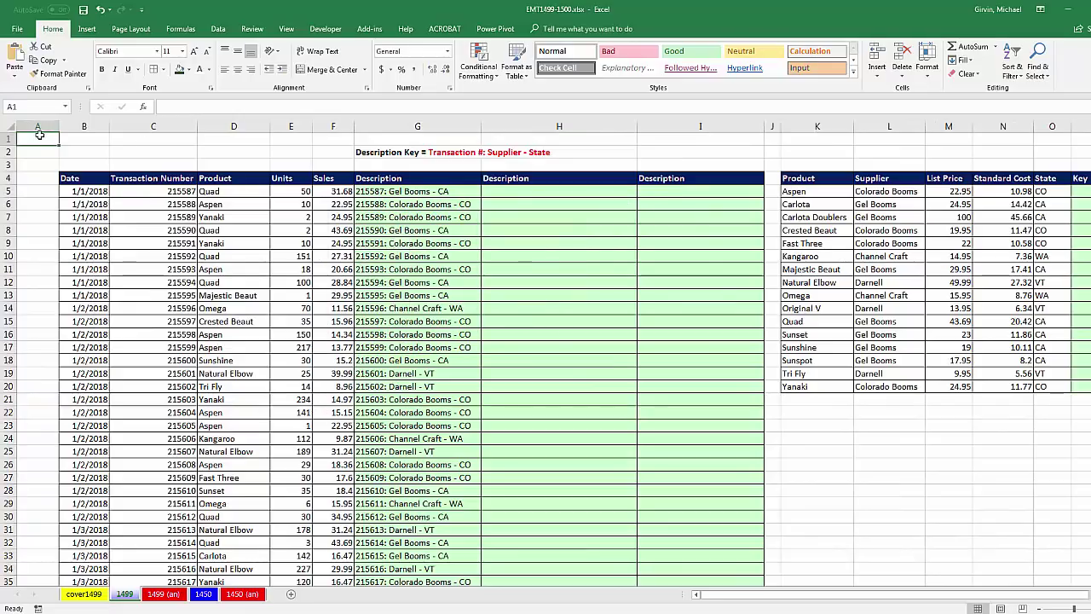
Step: Enter the formula =L5&" - "&O5 in P5 to join supplier and state as the key
left_click(514, 192)
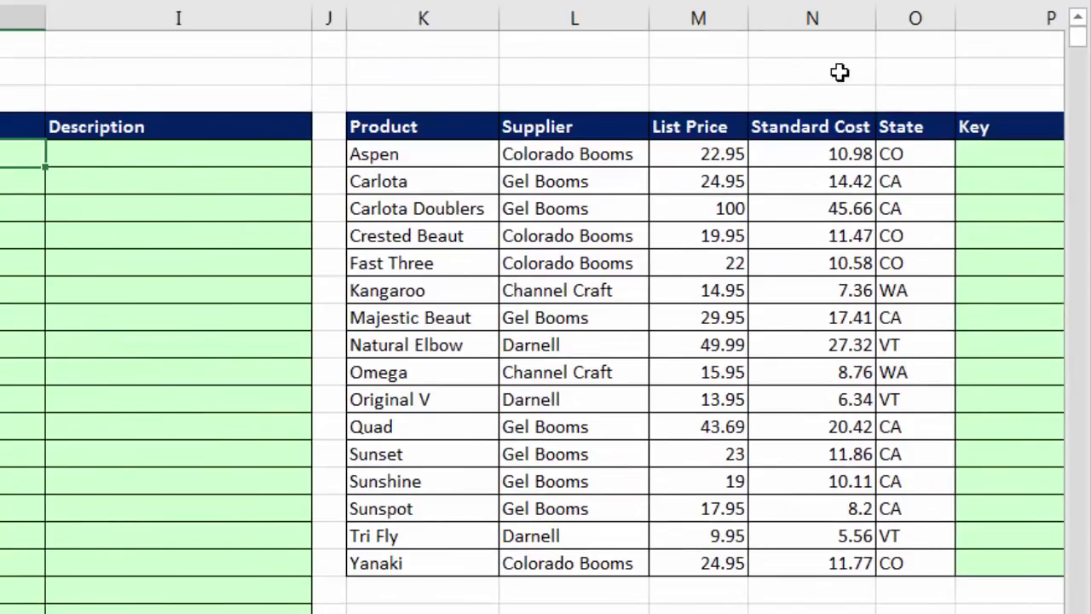
left_click(976, 154)
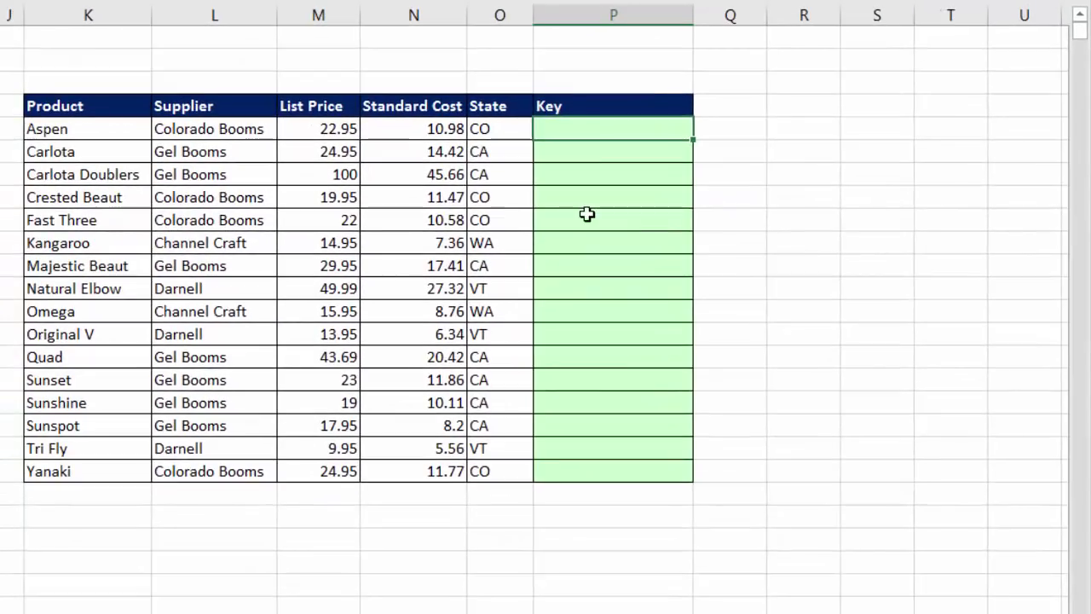
type("=")
key("Left")
key("Left")
key("Left")
key("Left")
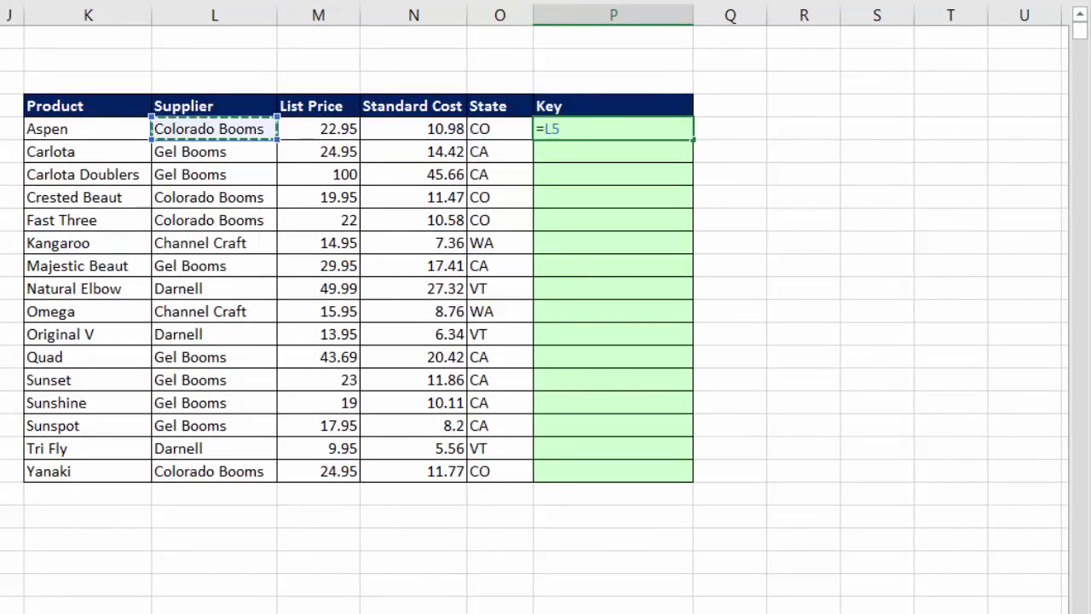
type("&")
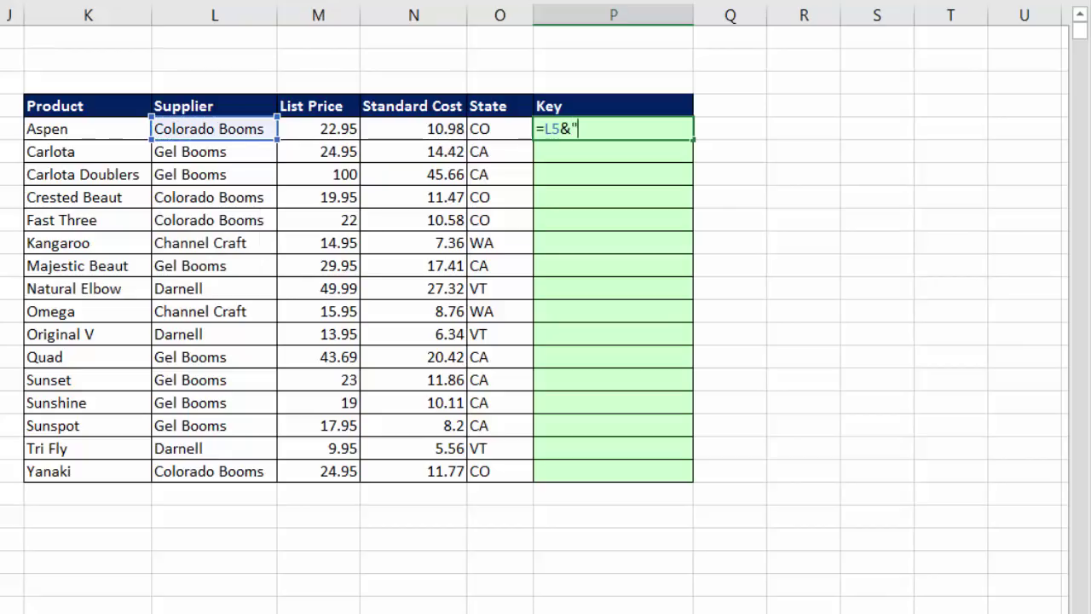
type("\" - ")
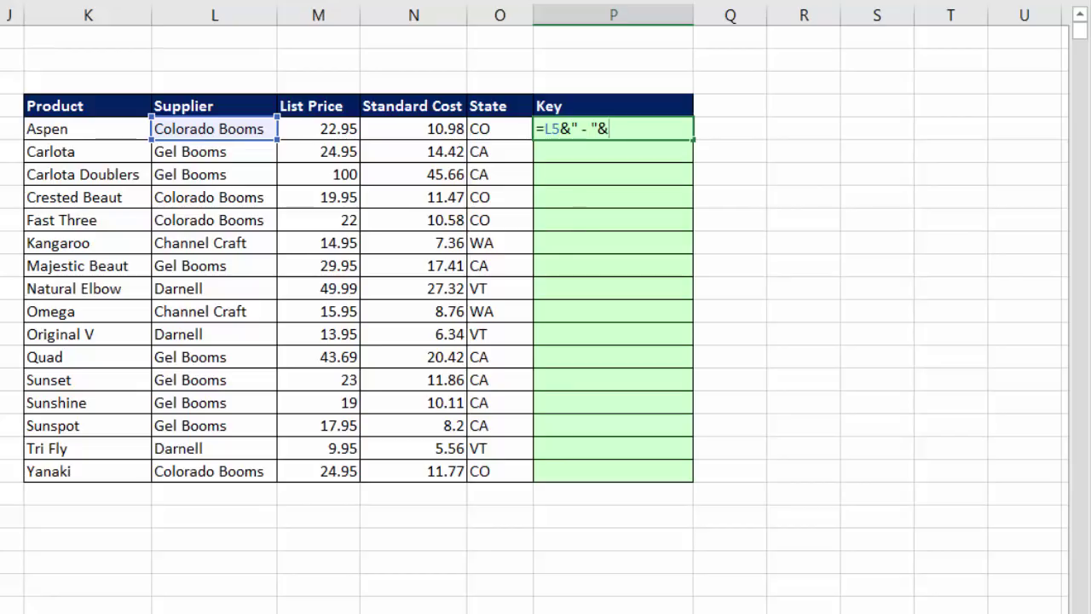
type("\"&")
key("Left")
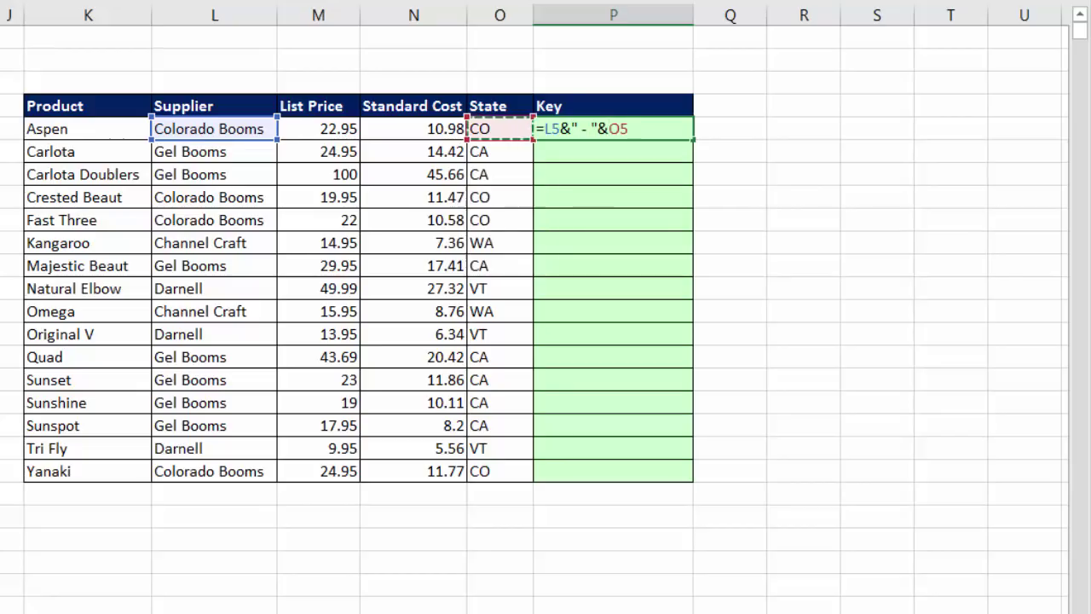
key("ctrl+Return")
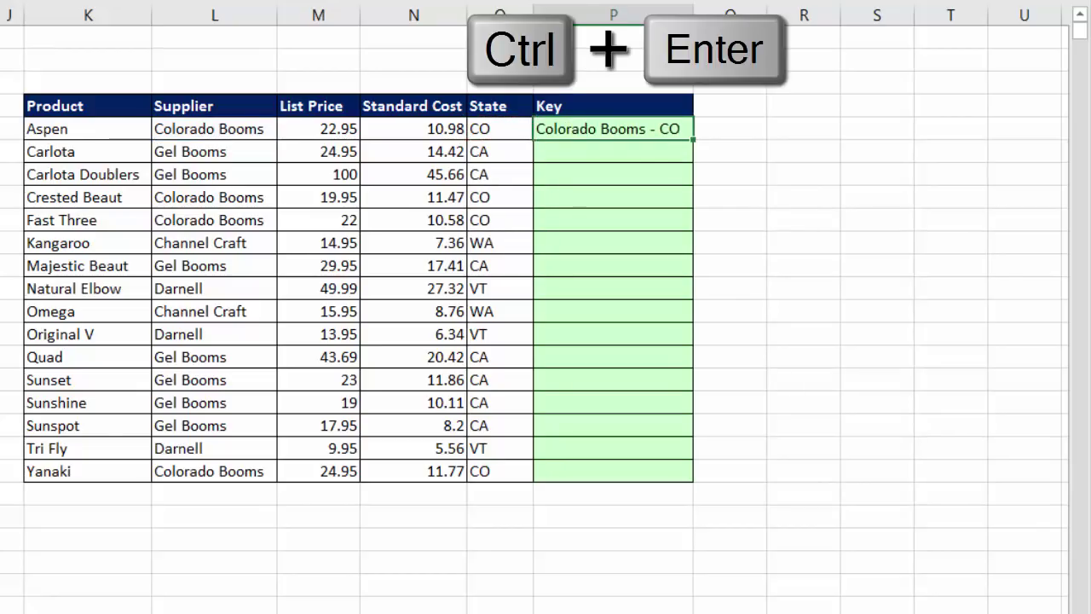
Step: Fill the P5 formula down the Key column to the Yanaki row and check the formula in P20
double_click(692, 139)
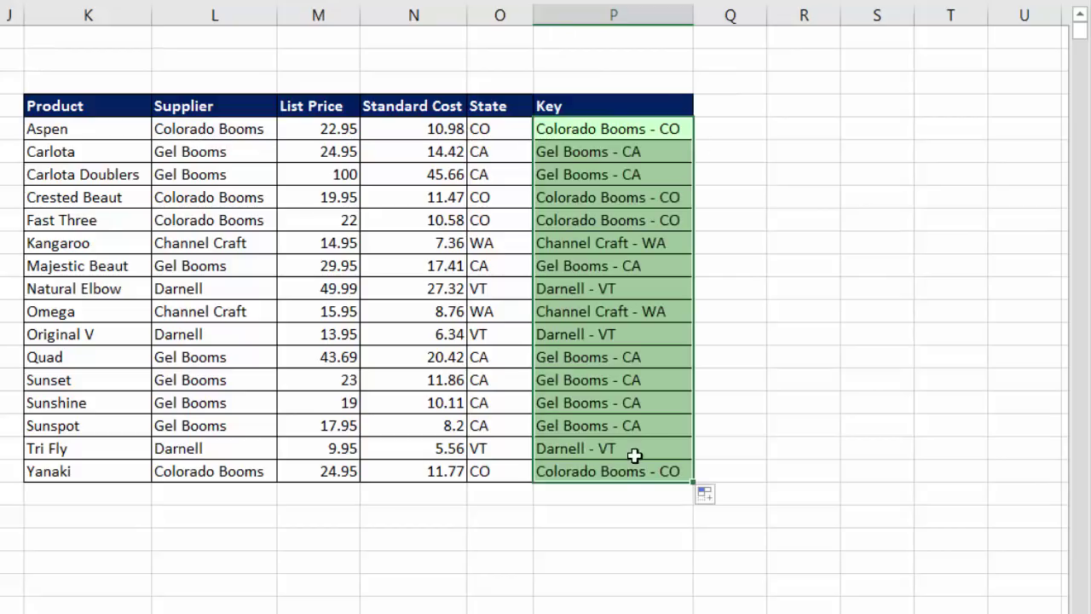
left_click(616, 470)
key("F2")
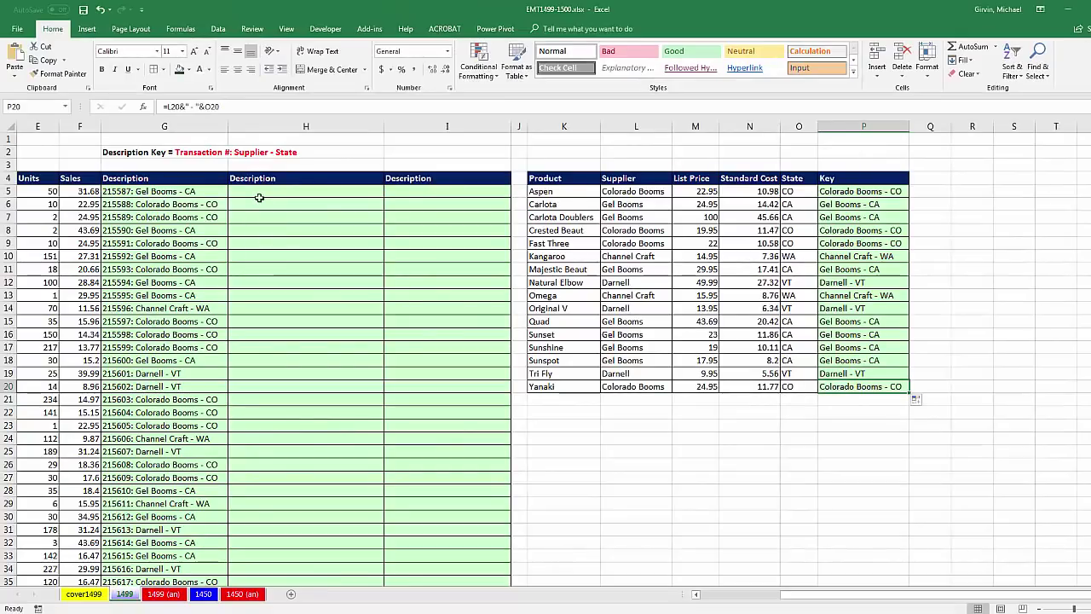
Step: Start the H5 formula with the transaction number as =C5&": "& followed by an opened VLOOKUP function
left_click(258, 193)
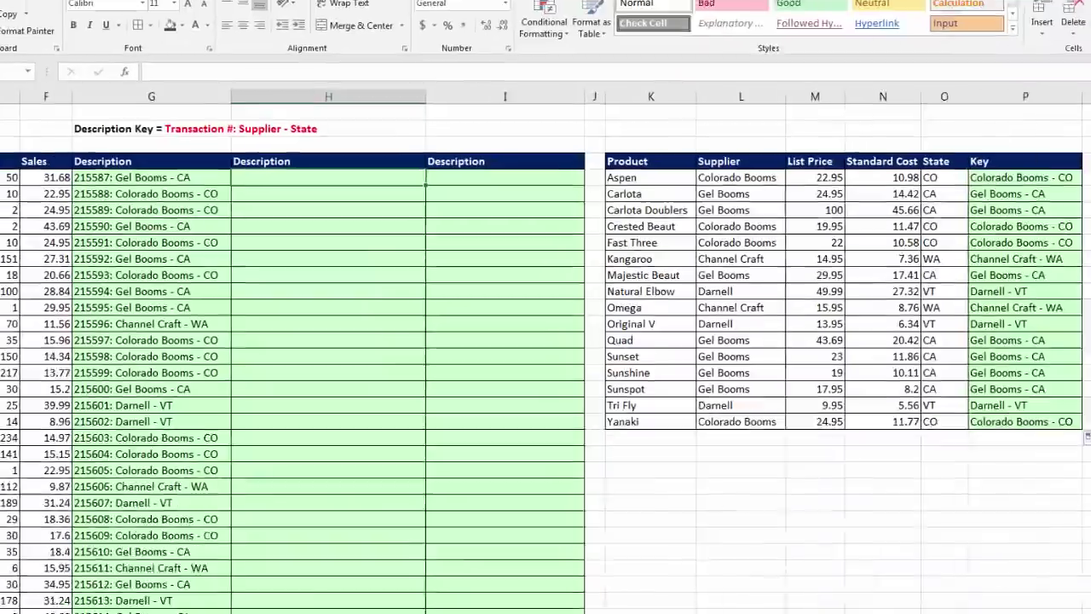
scroll(399, 369, "left", 2)
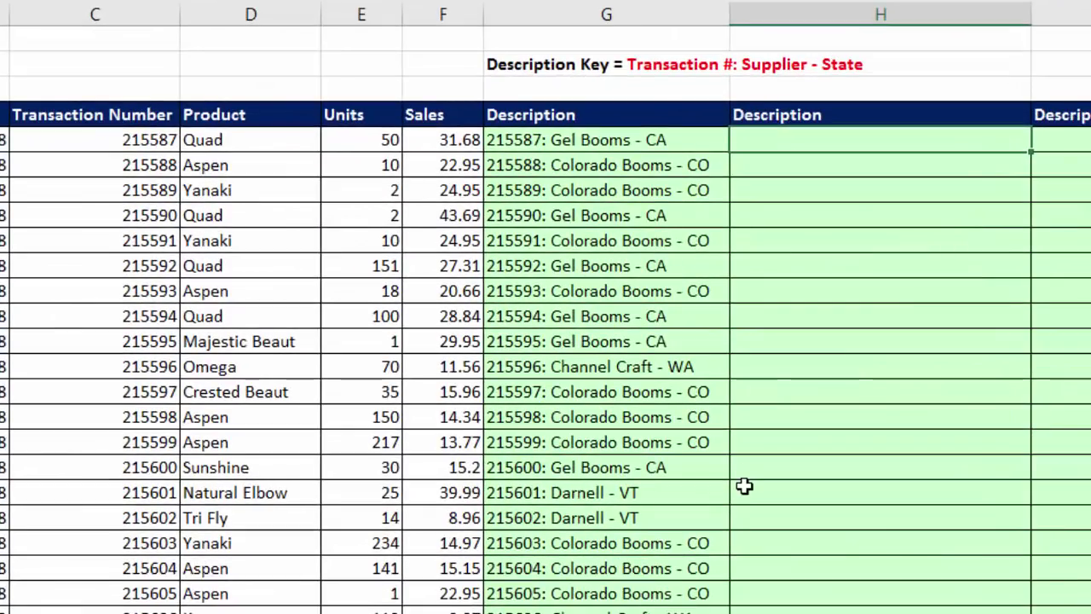
key("Left")
key("Left")
key("Left")
key("Left")
key("Left")
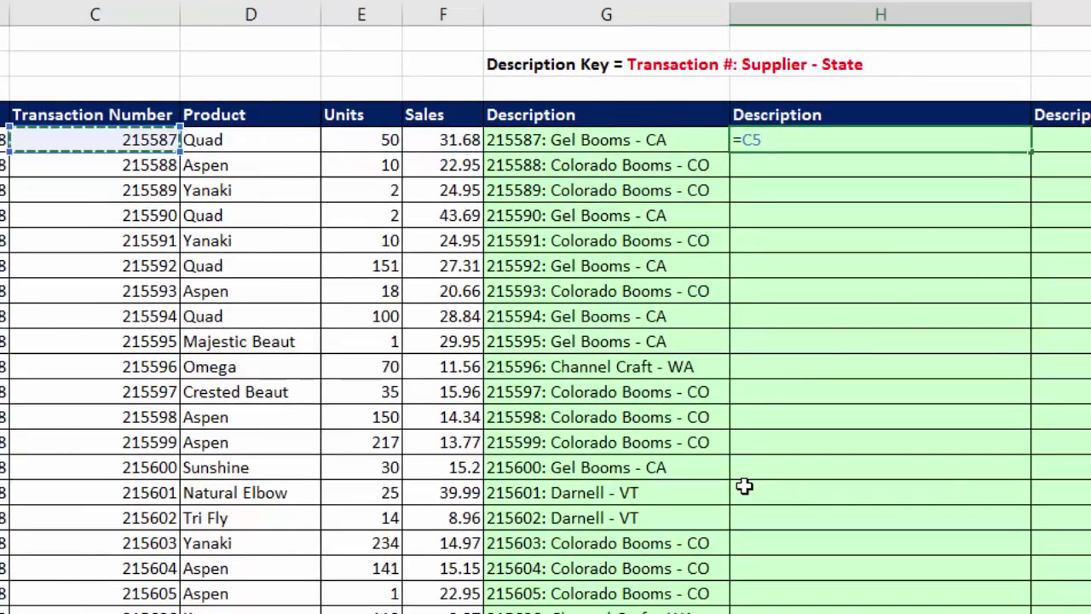
type("&")
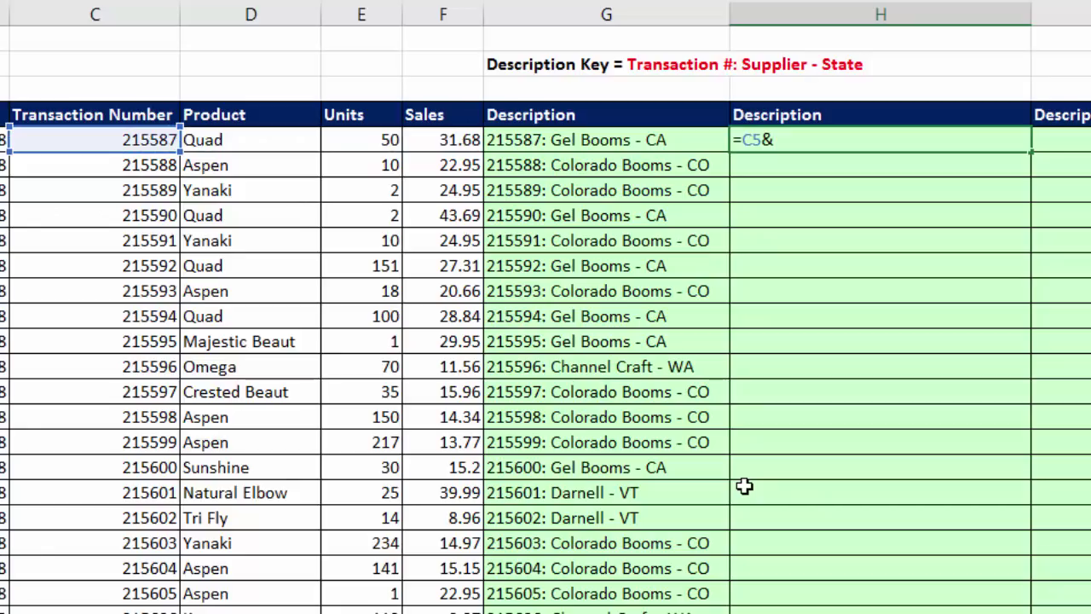
type("\": \"&VLOOKUP(")
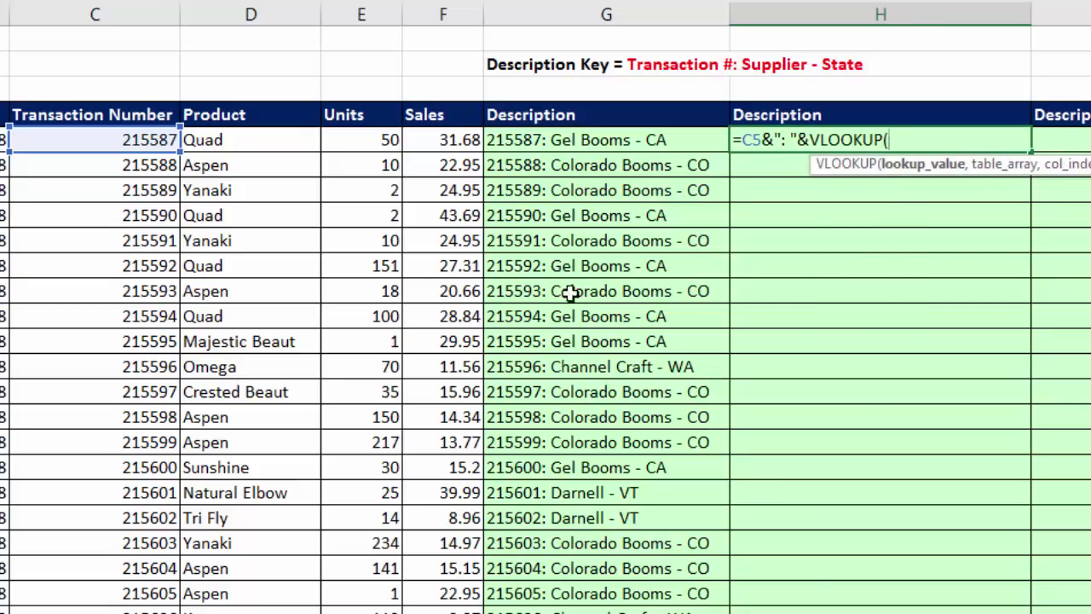
Step: Complete the VLOOKUP with lookup value D5, locked table $K$5:$P$20, column index 6 and exact match 0
left_click(238, 147)
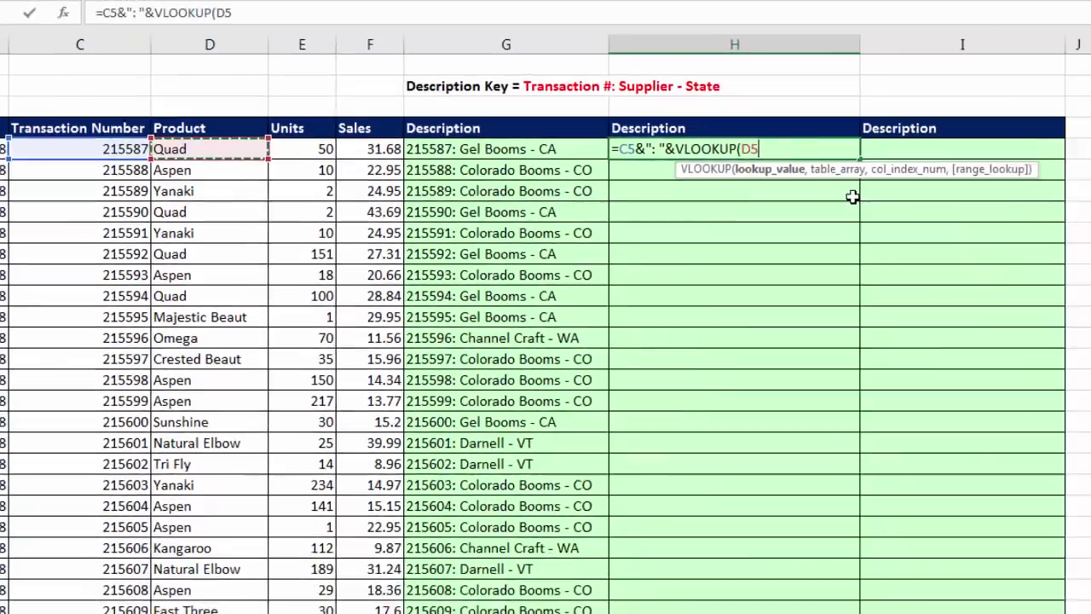
type(",")
left_click(751, 164)
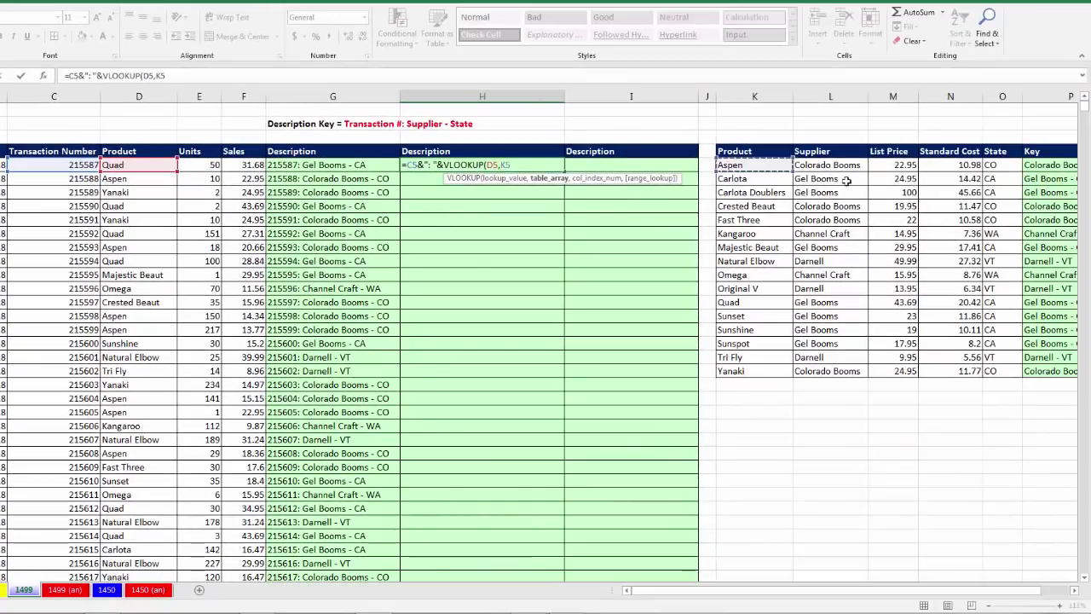
left_click_drag(891, 189, 1041, 371)
key("F4")
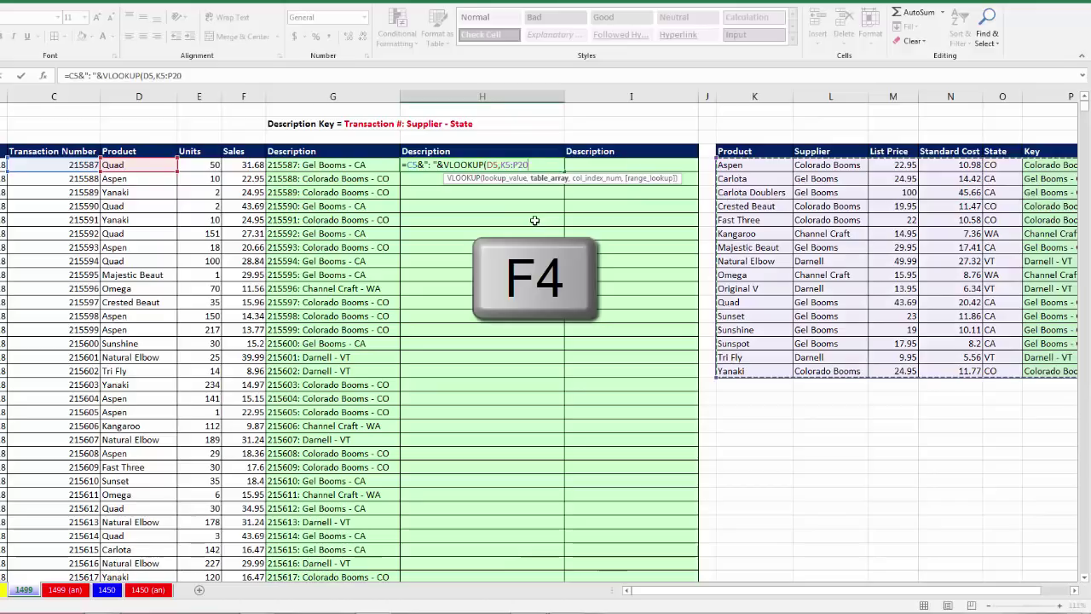
type(",6,0)")
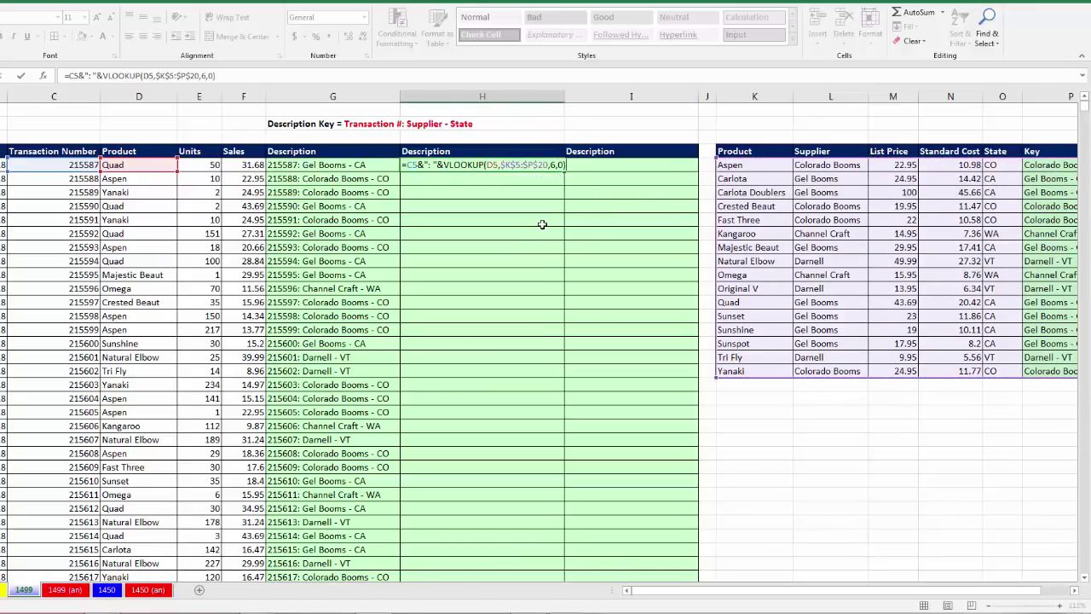
Step: Enter the H5 formula, fill it down the second Description column, and check the formula in H12
key("ctrl+Return")
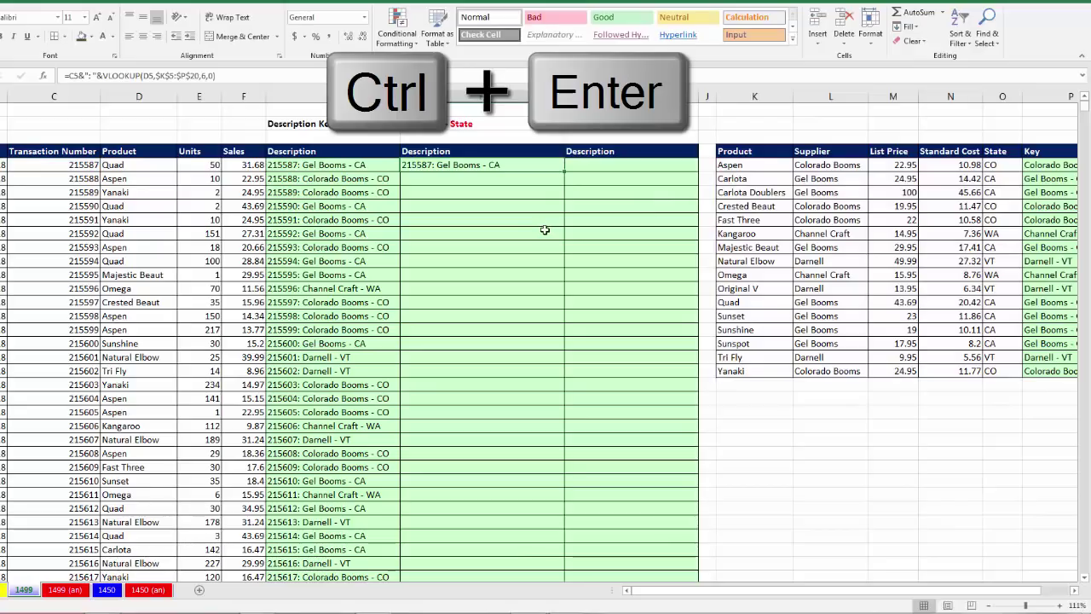
double_click(563, 171)
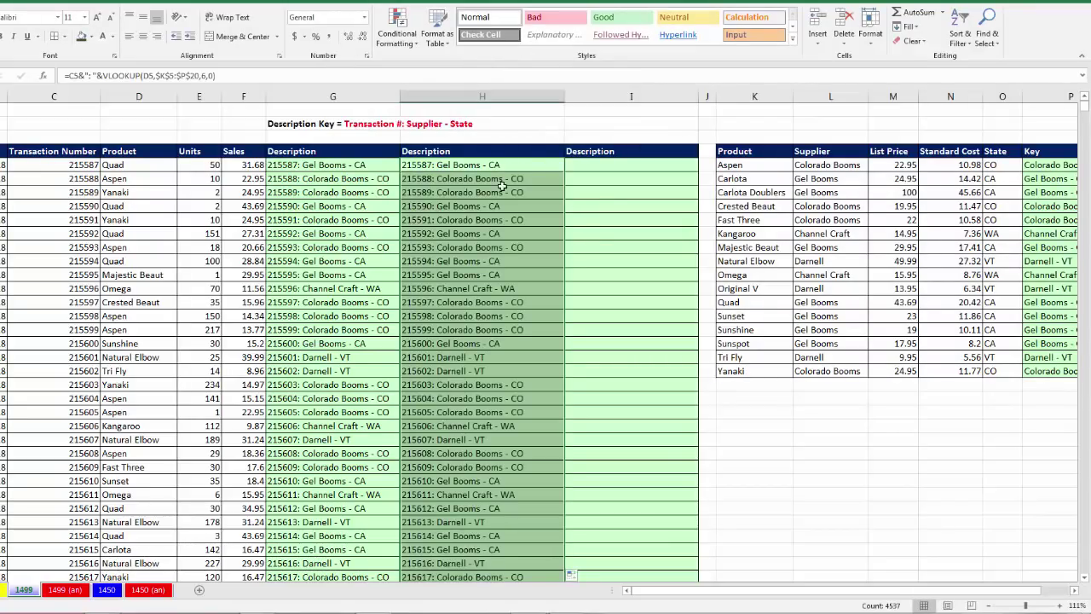
left_click(412, 264)
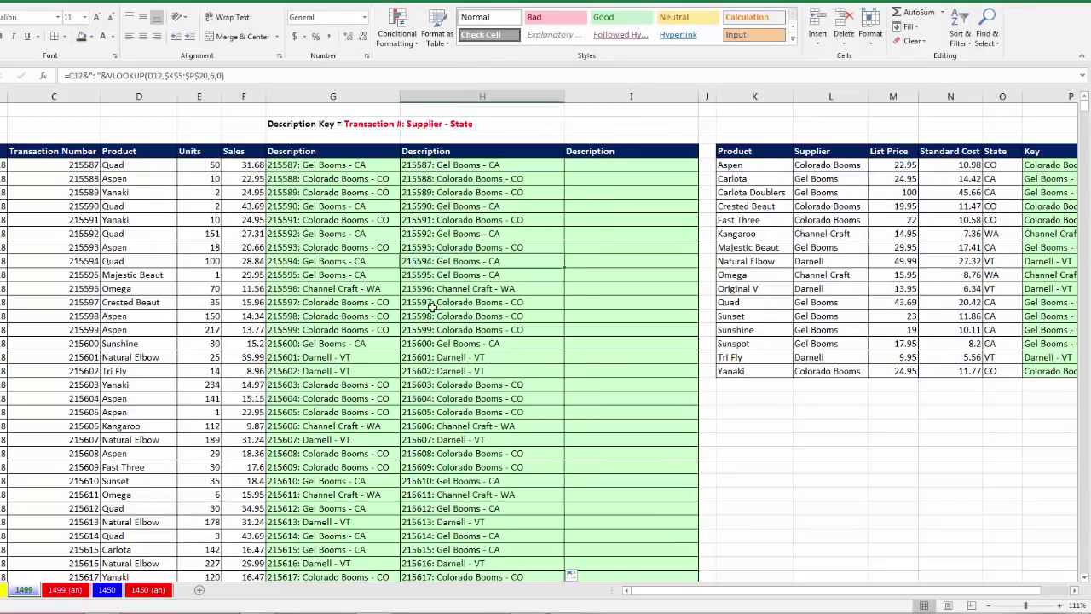
key("F2")
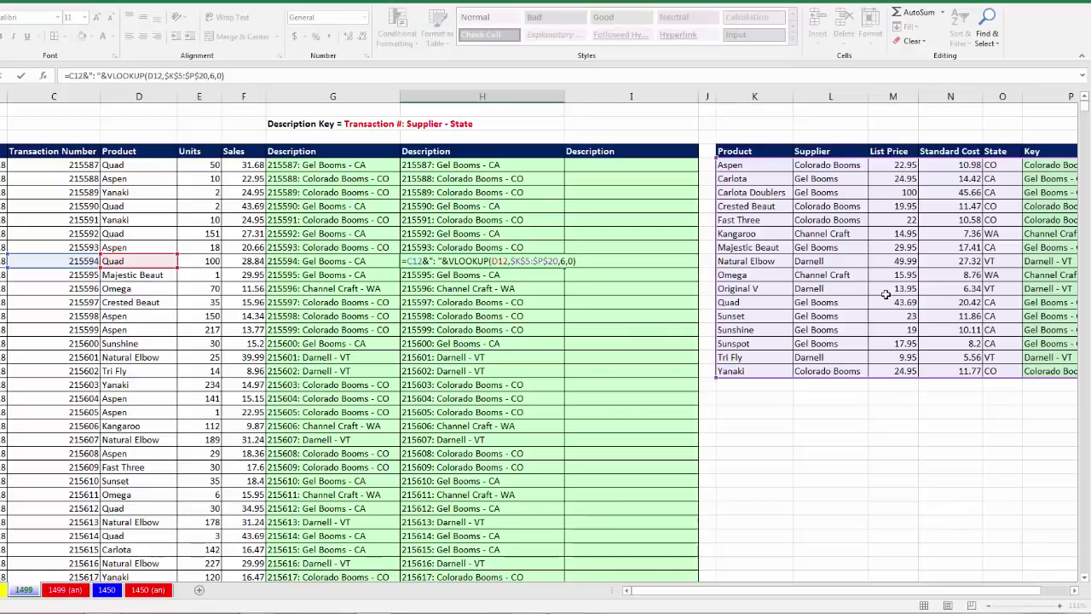
key("Return")
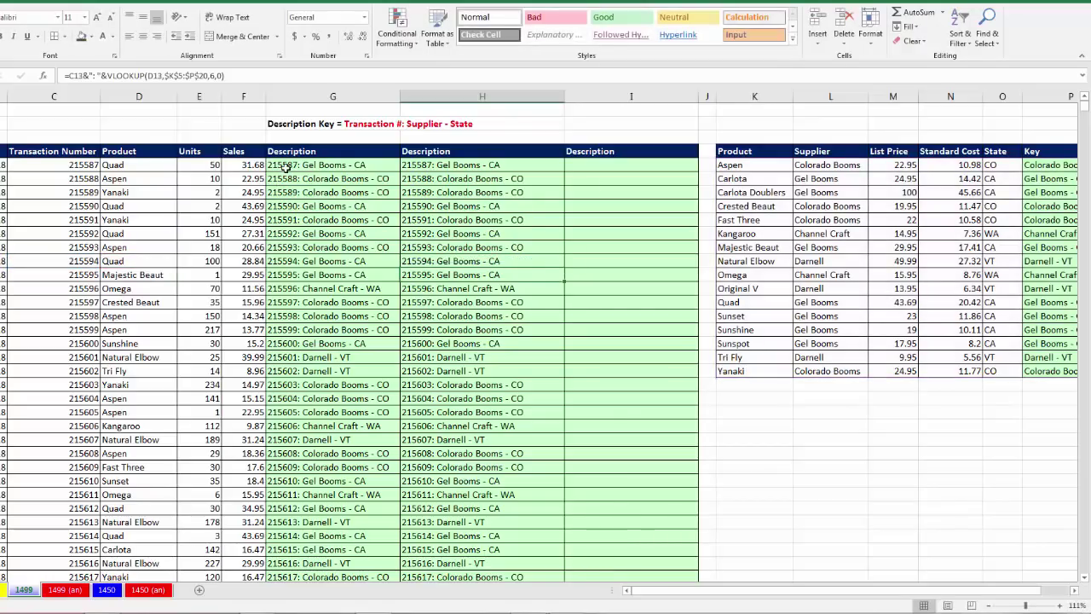
Step: Review the double-lookup formula in G5 and the Supplier and State columns of the product table
left_click(286, 166)
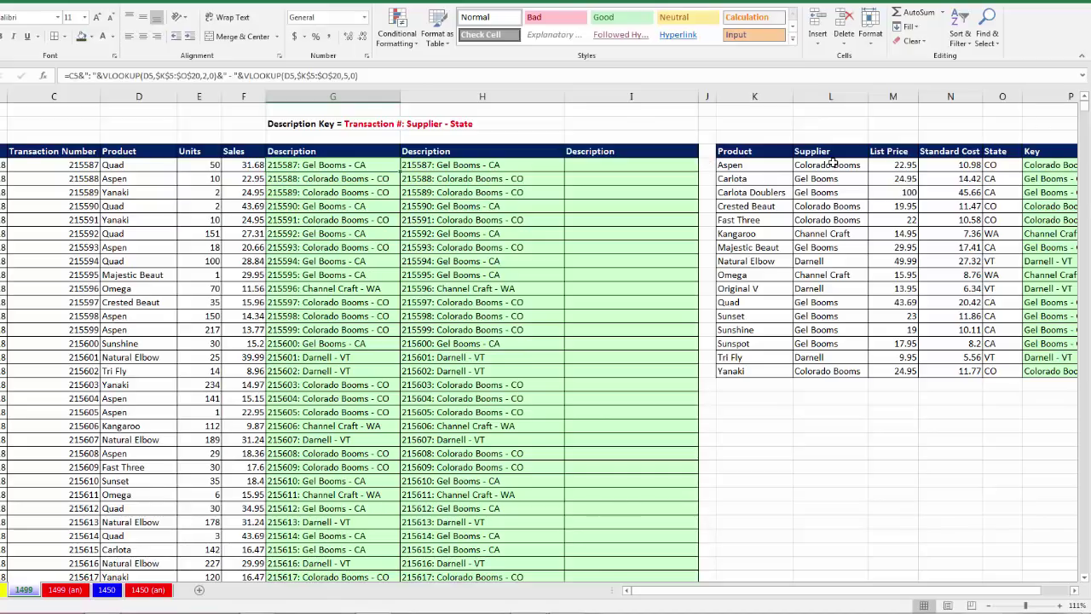
left_click_drag(823, 165, 839, 317)
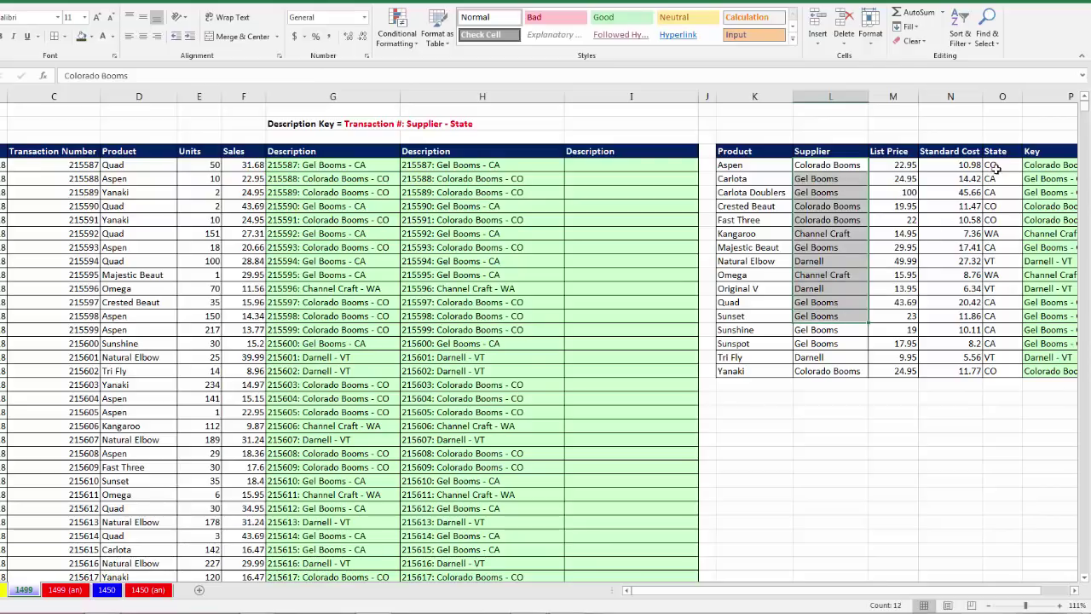
left_click_drag(1001, 165, 1006, 311)
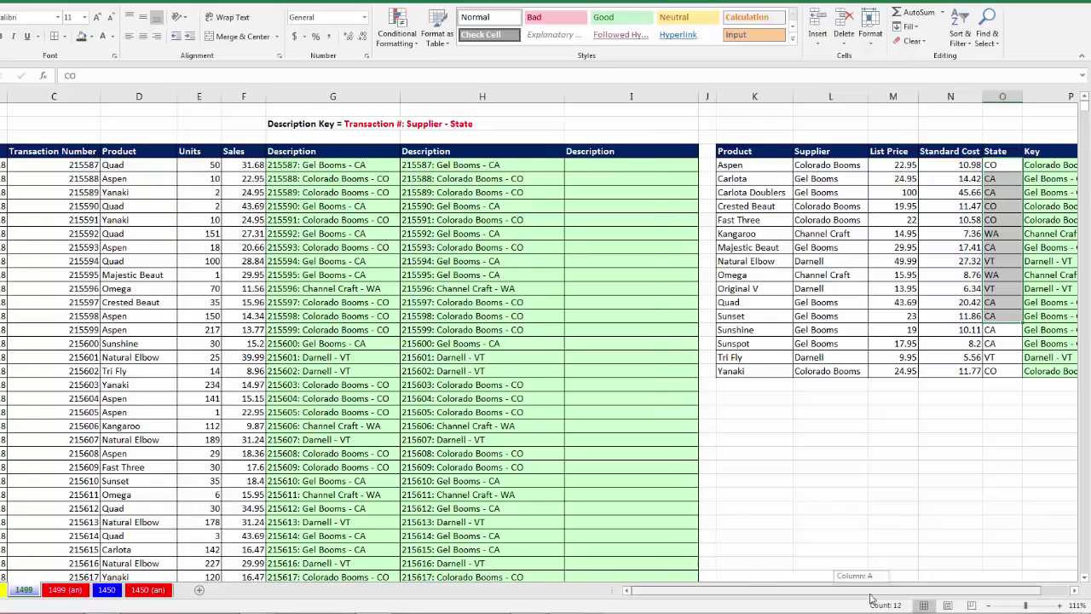
scroll(995, 320, "right", 2)
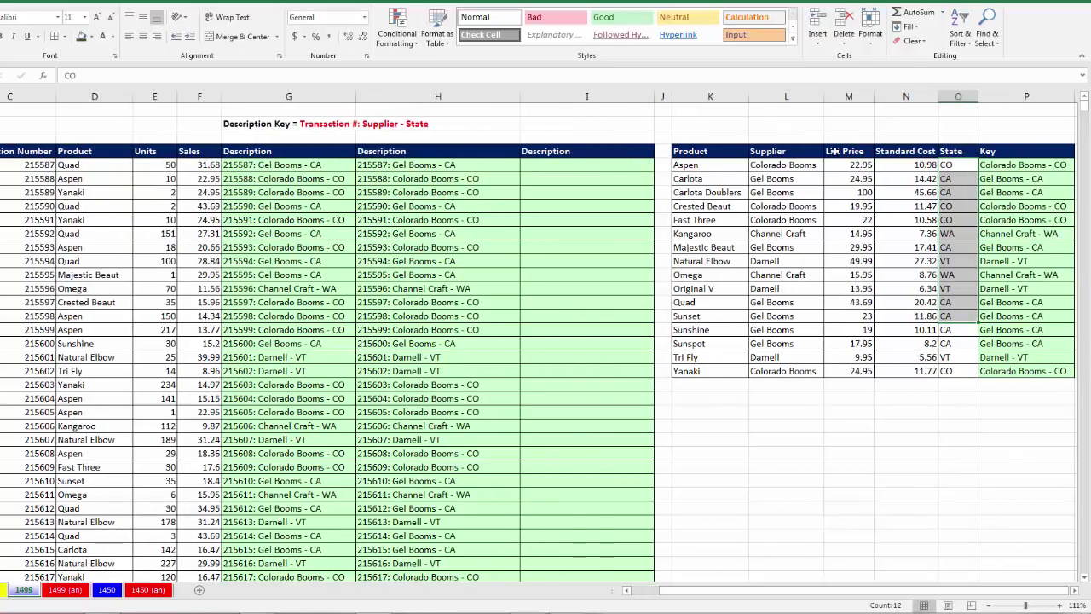
left_click_drag(675, 590, 634, 590)
Step: Start an INDEX formula in I5 with the locked Supplier range $L$5:$L$20 as the beginning of its array
left_click(592, 169)
type("=")
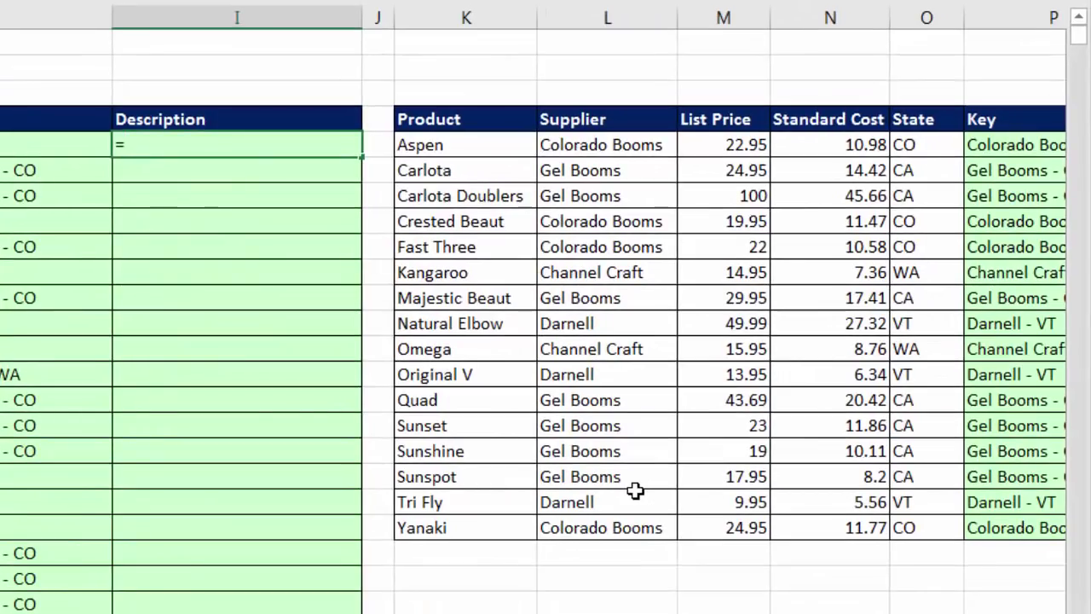
type("in")
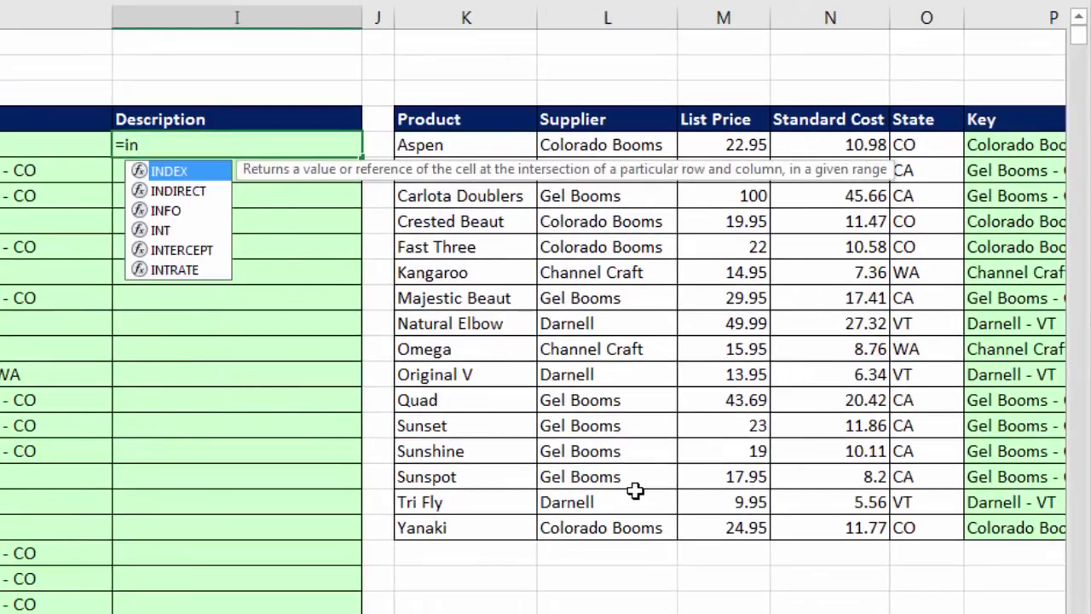
key("Tab")
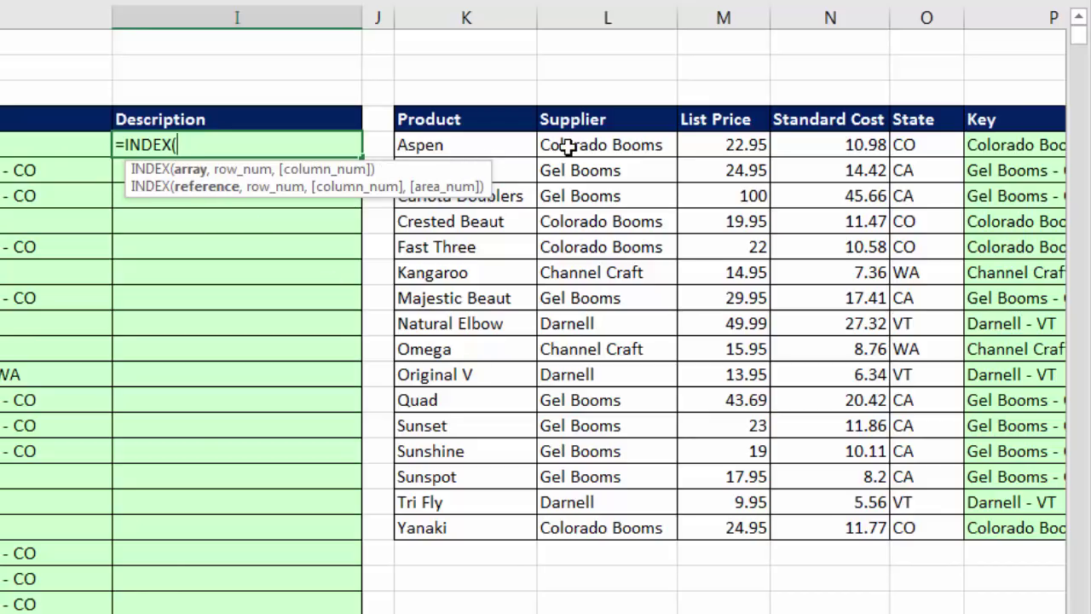
left_click_drag(565, 145, 597, 521)
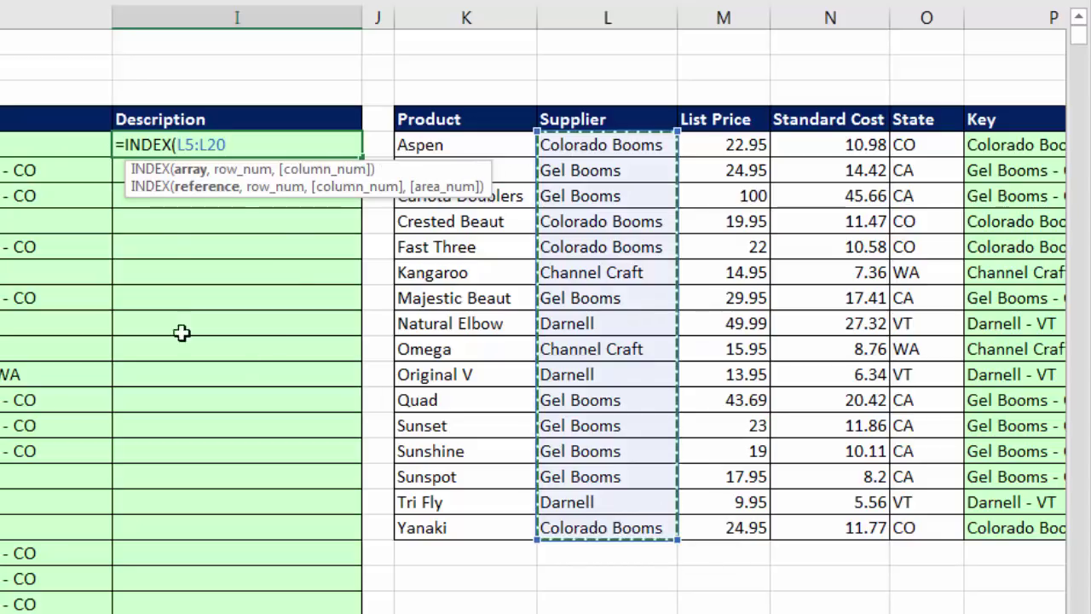
key("F4")
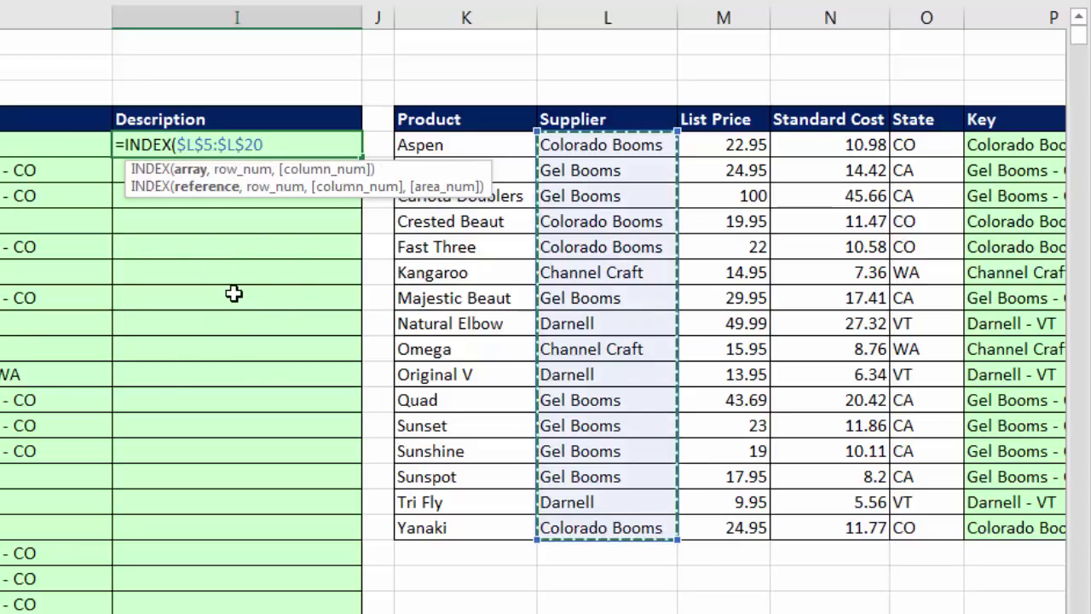
Step: Join " - " and the locked State range $O$5:$O$20 to the Supplier range in the INDEX array argument
type("&\" - \"&")
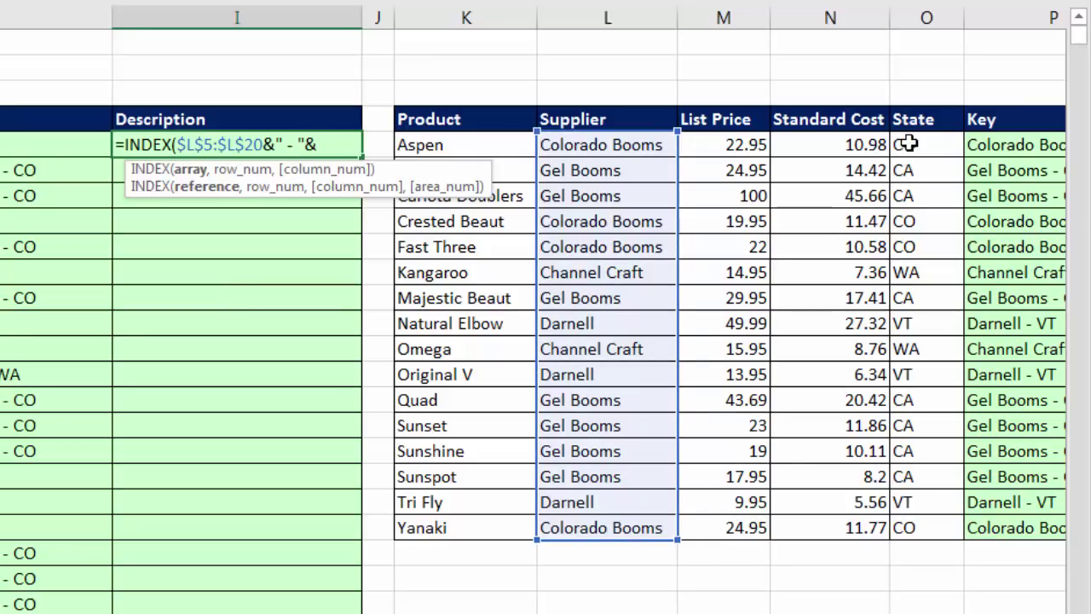
left_click_drag(908, 145, 928, 530)
key("F4")
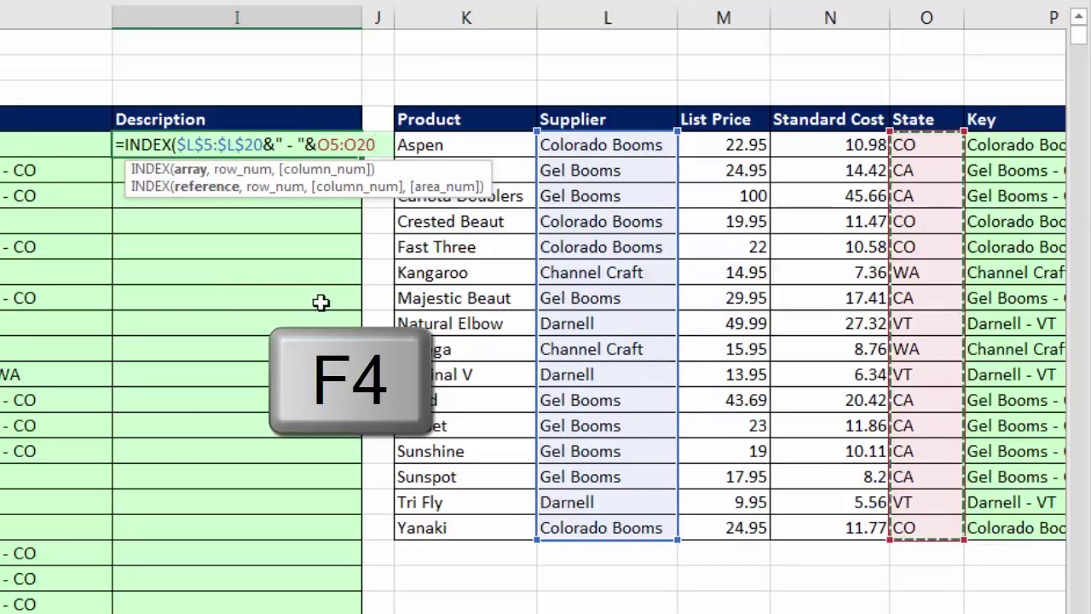
left_click(267, 144)
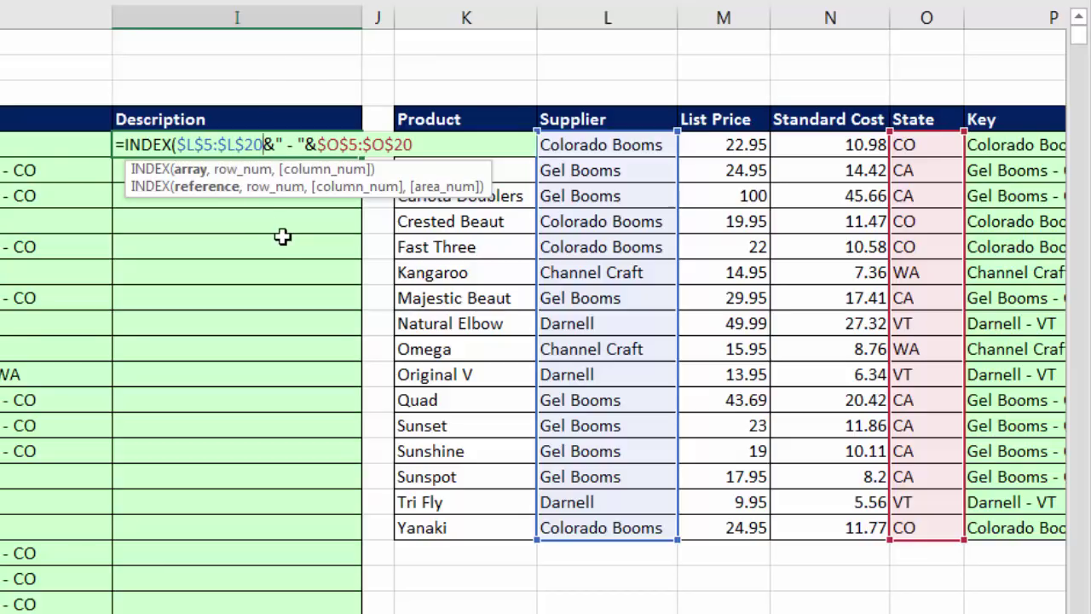
left_click(192, 173)
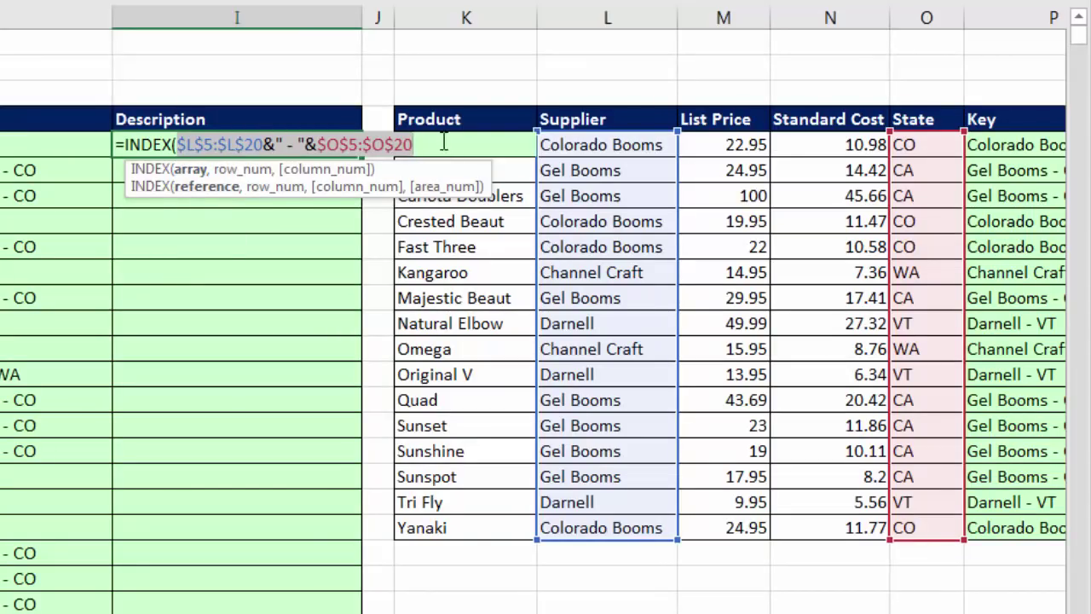
left_click(443, 143)
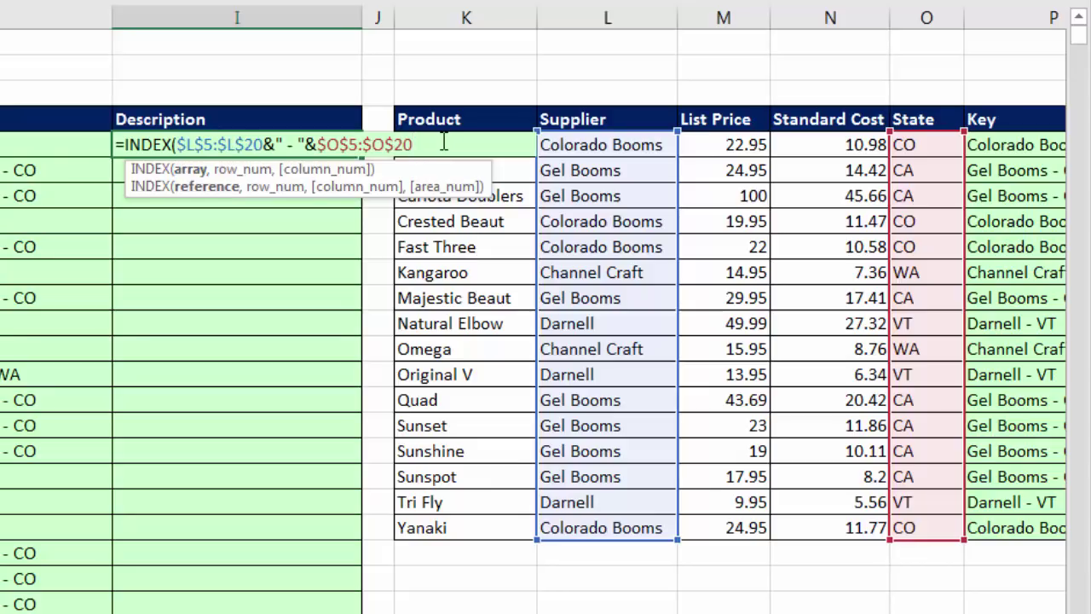
Step: Add MATCH as the INDEX row number, with lookup value D5, locked lookup array $K$5:$K$20 and match type 0
type(",")
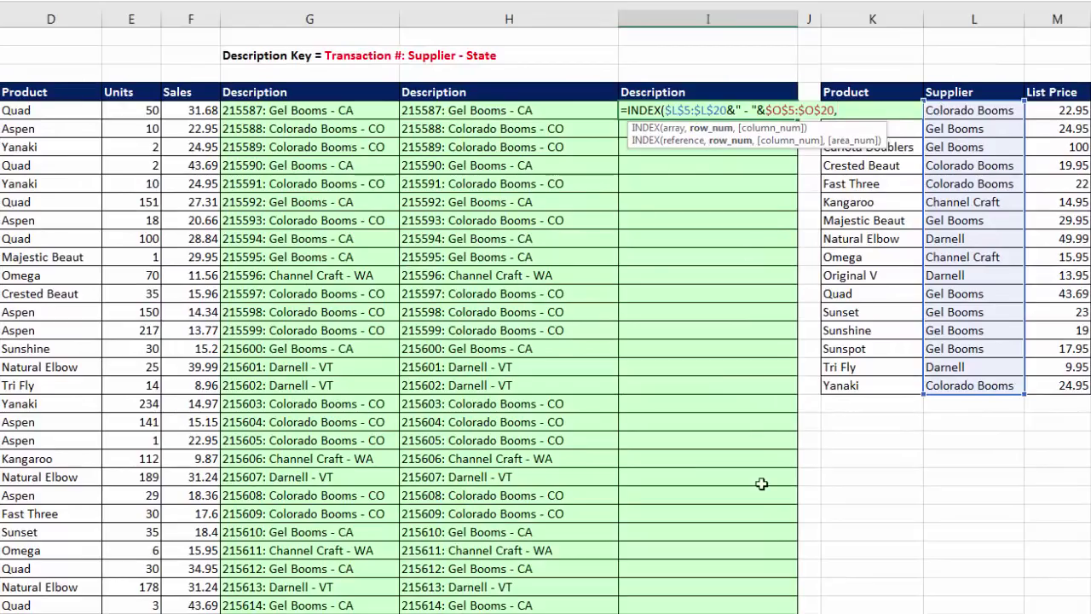
type("mat")
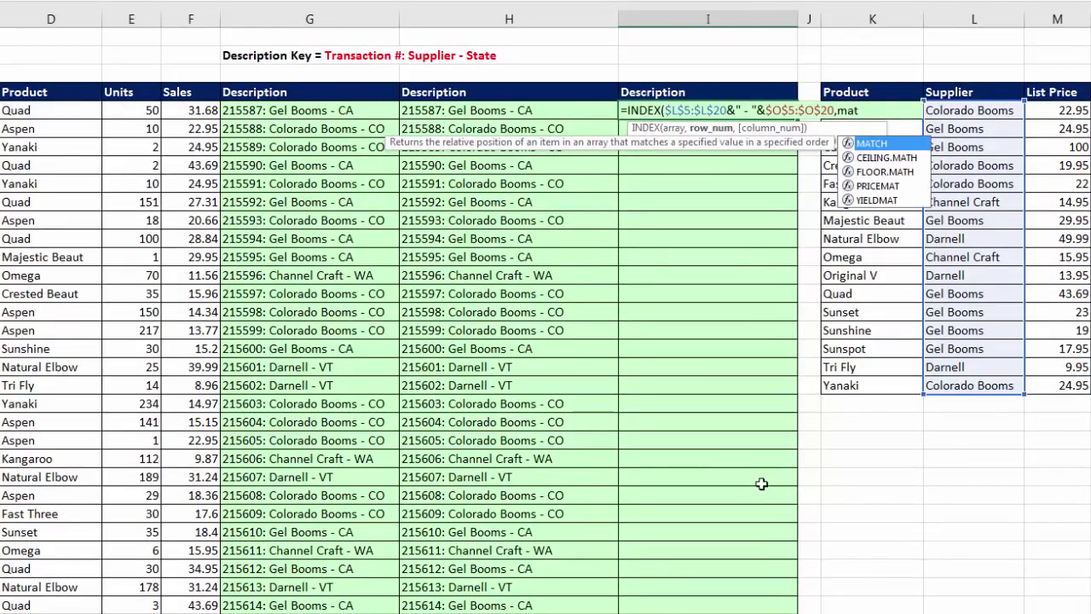
key("Tab")
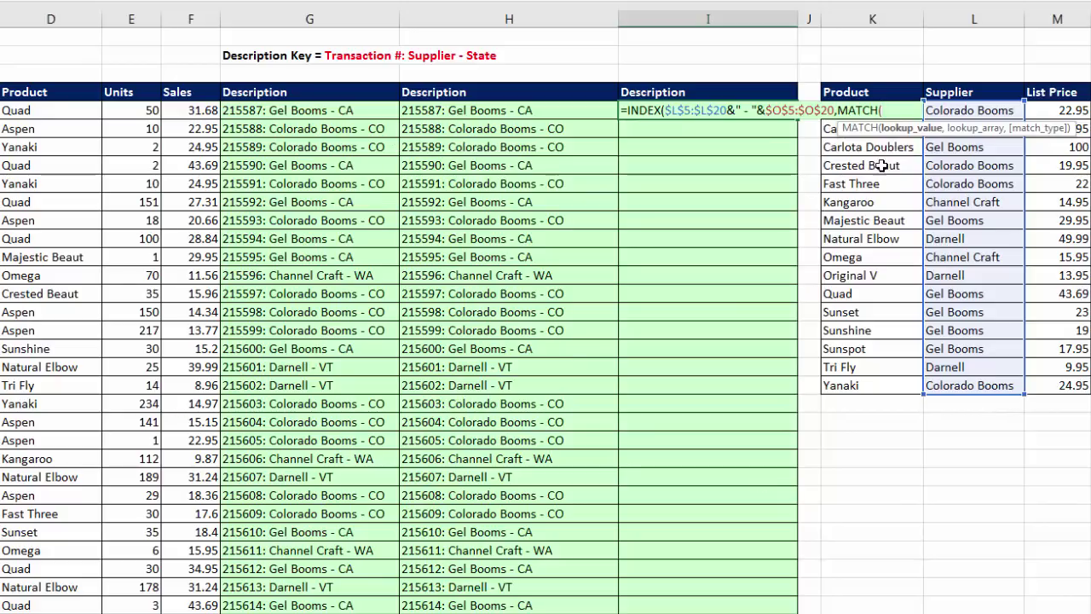
left_click(35, 111)
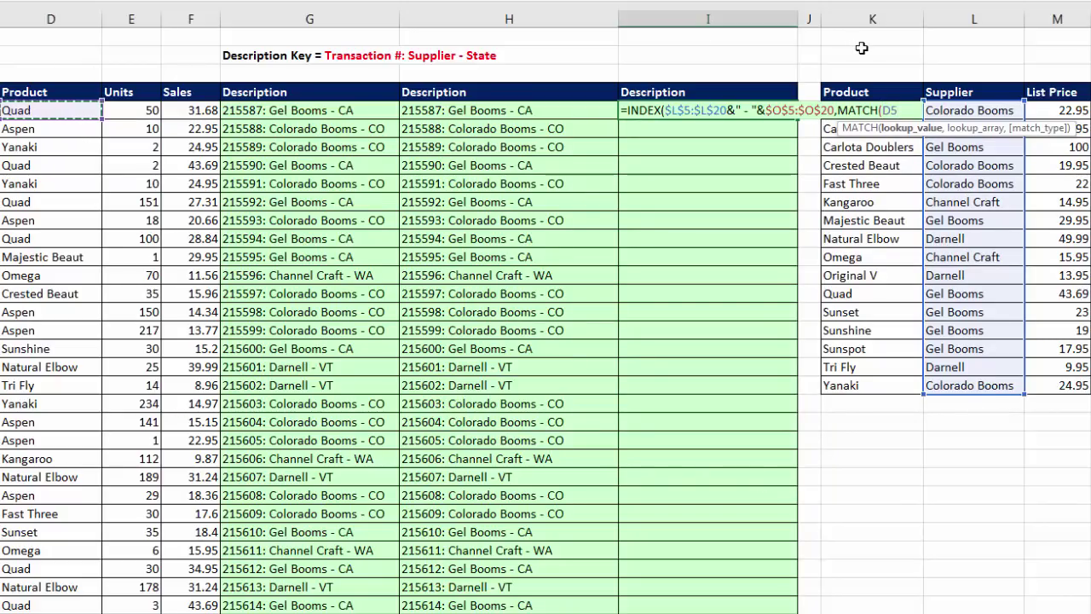
type(",")
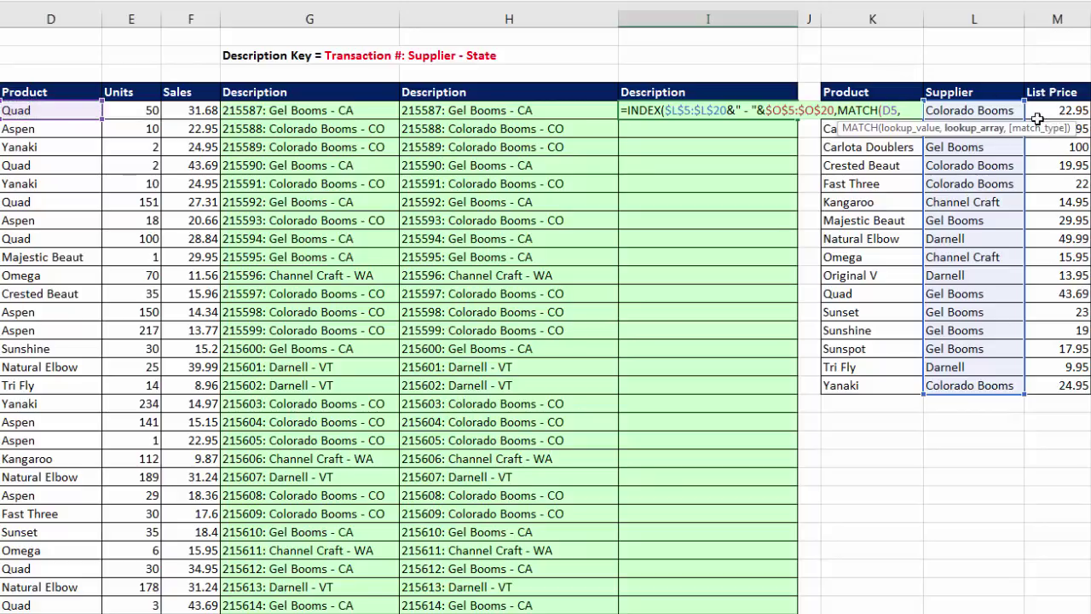
left_click_drag(872, 385, 876, 110)
key("F4")
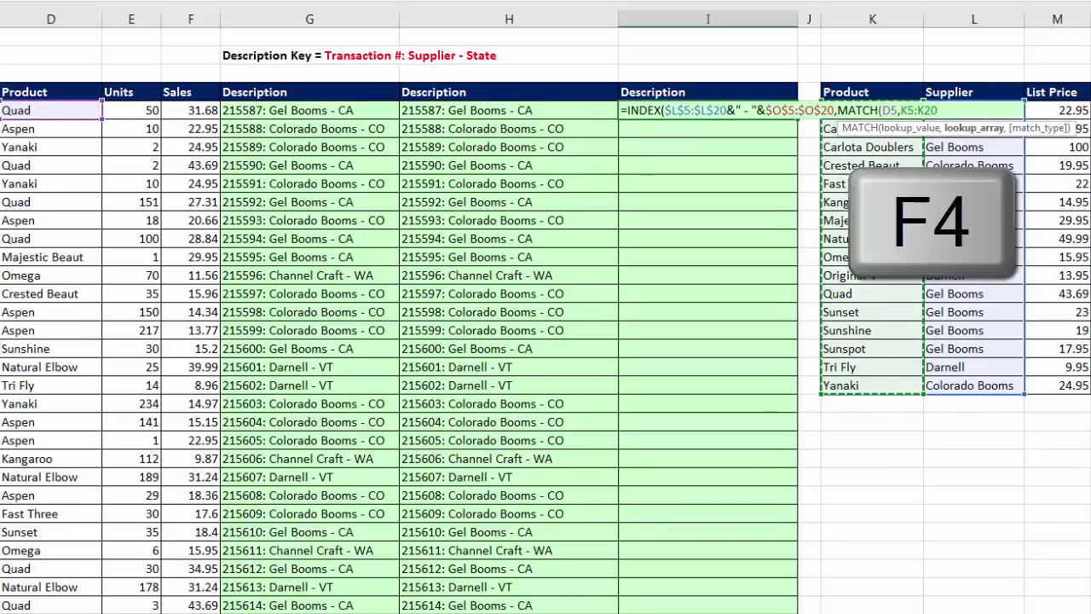
type(",")
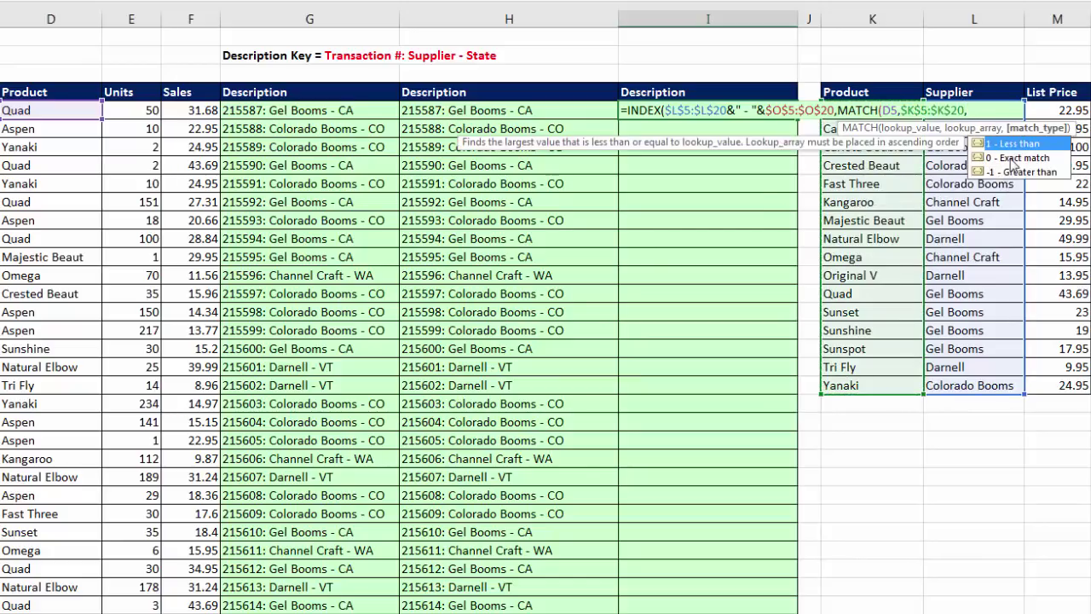
type("0)")
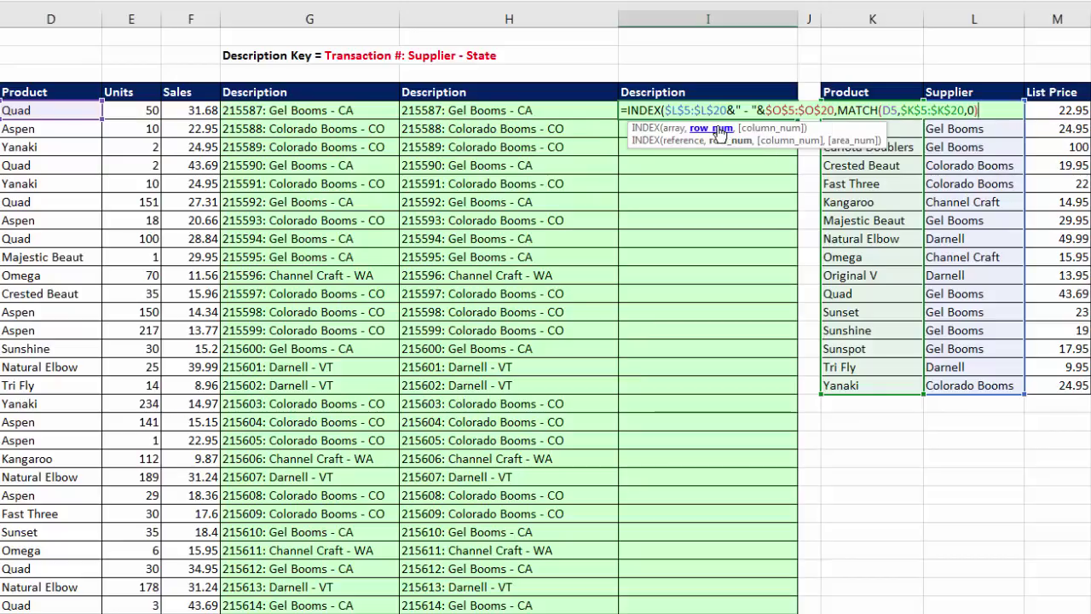
Step: Review the INDEX arguments, complete the formula in I5, and fill it down the third Description column
left_click(718, 128)
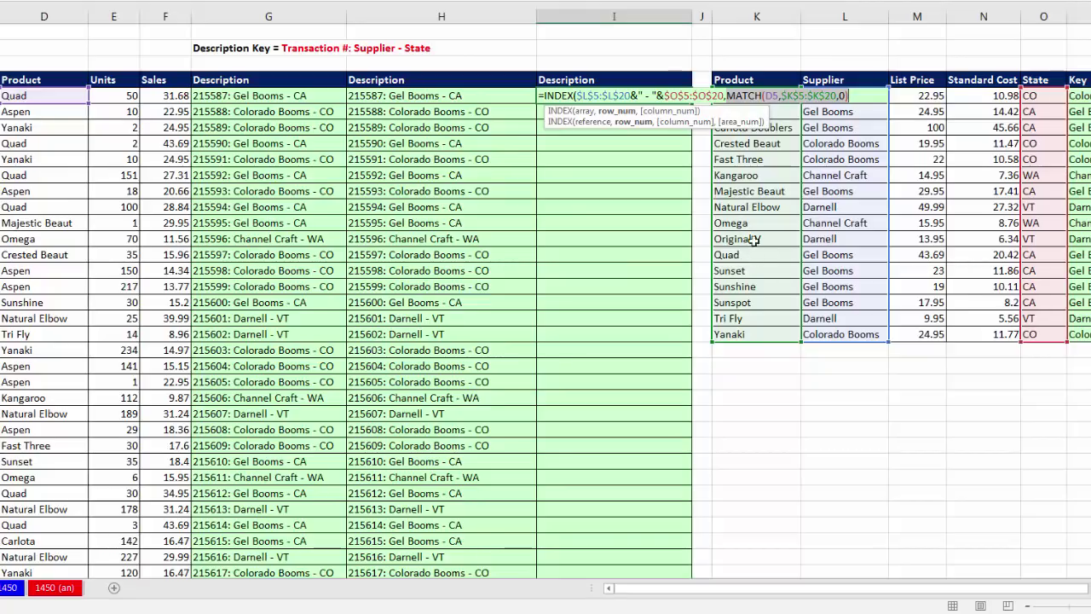
left_click(585, 114)
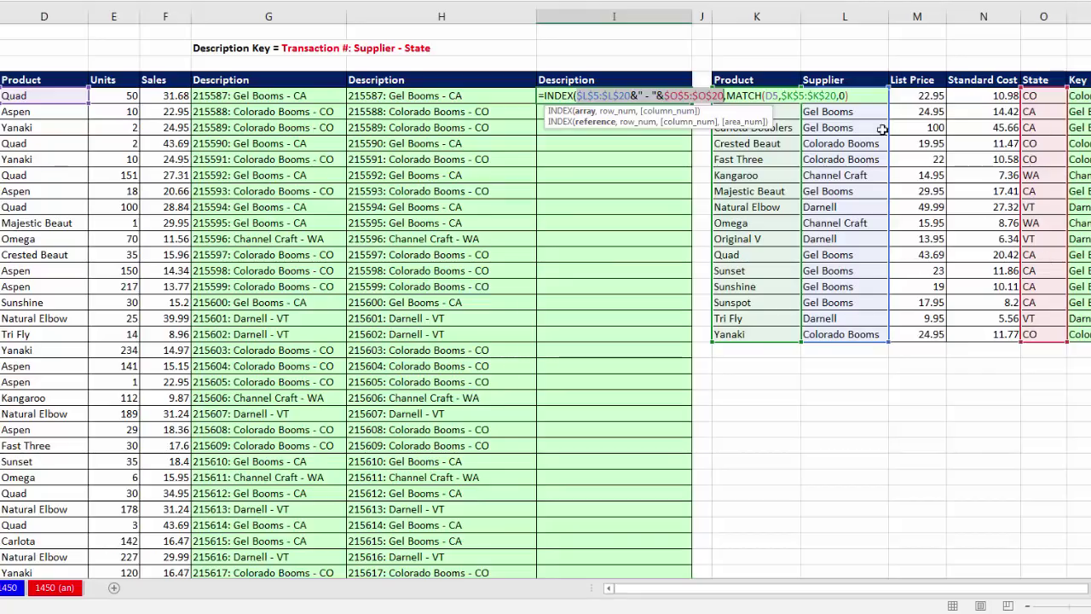
left_click(859, 95)
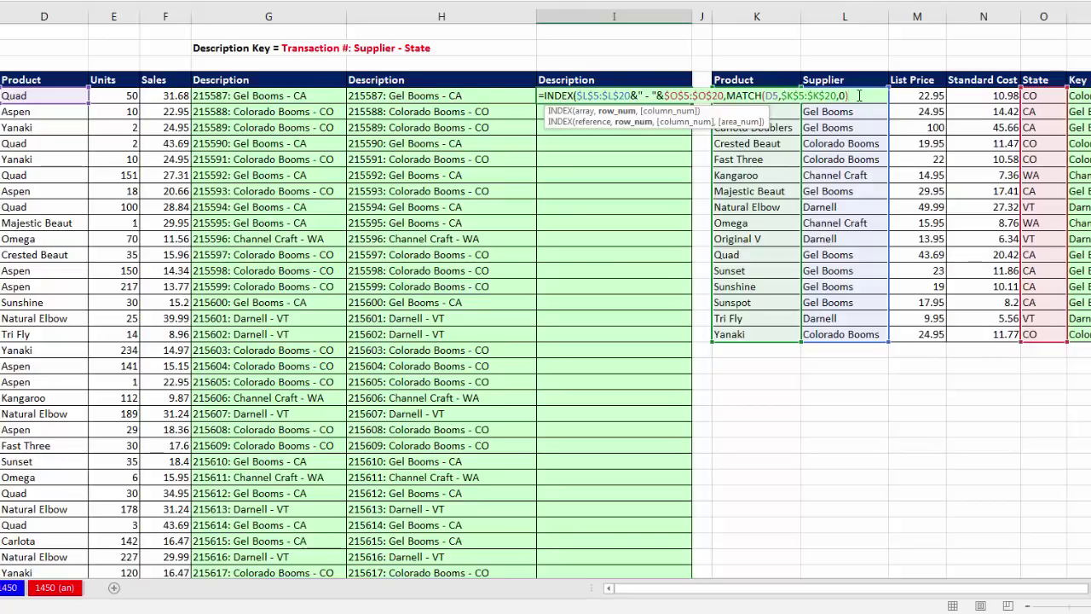
type(")")
key("ctrl+Return")
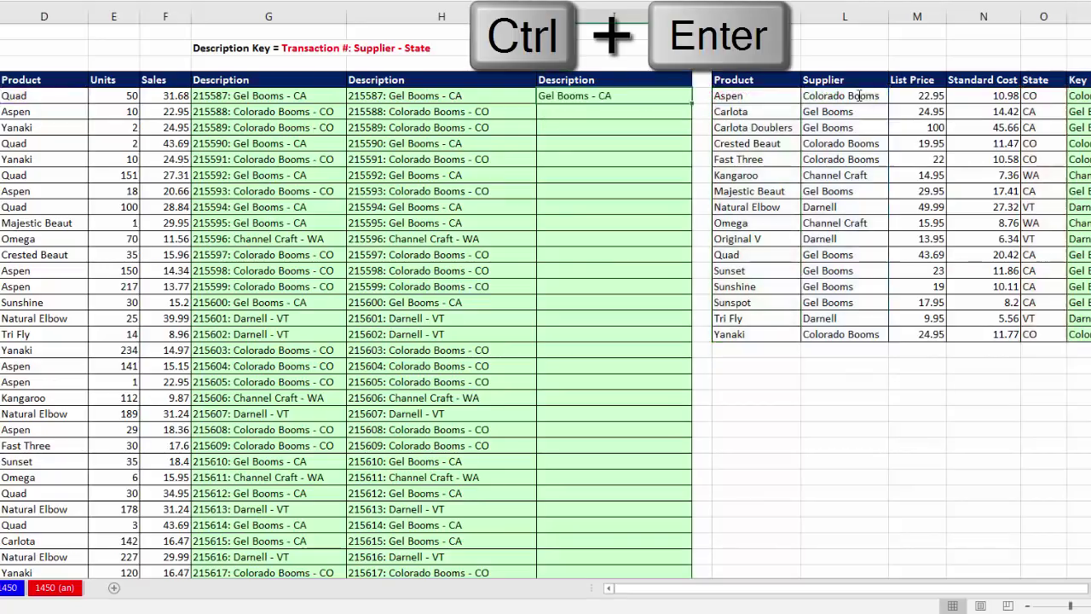
double_click(693, 103)
Step: Prefix the I5 formula with the transaction number as C5&": "& and fill the revised formula down the column
left_click(546, 95)
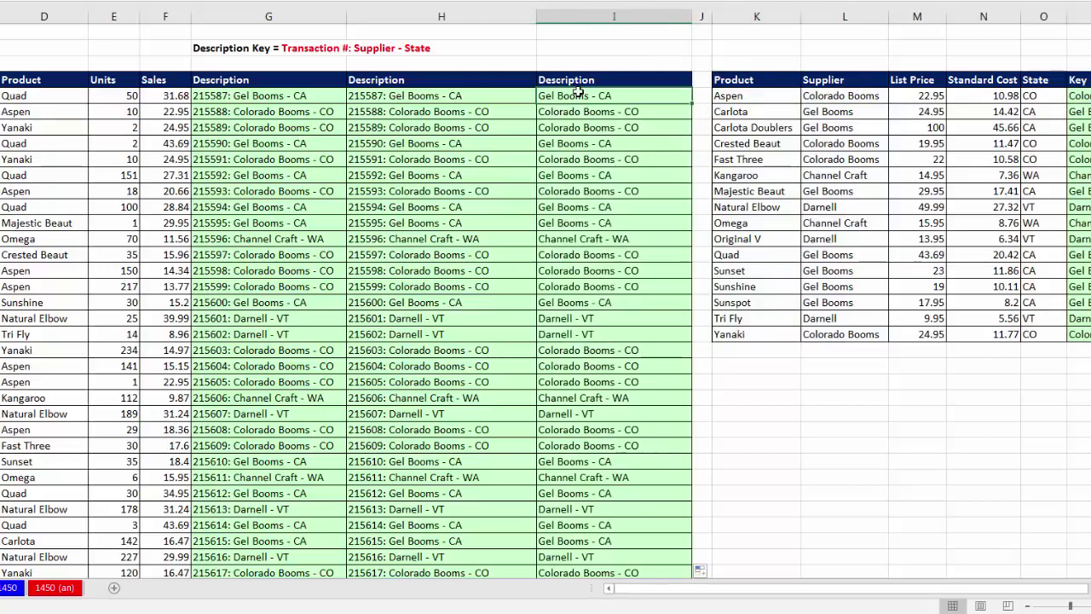
key("F2")
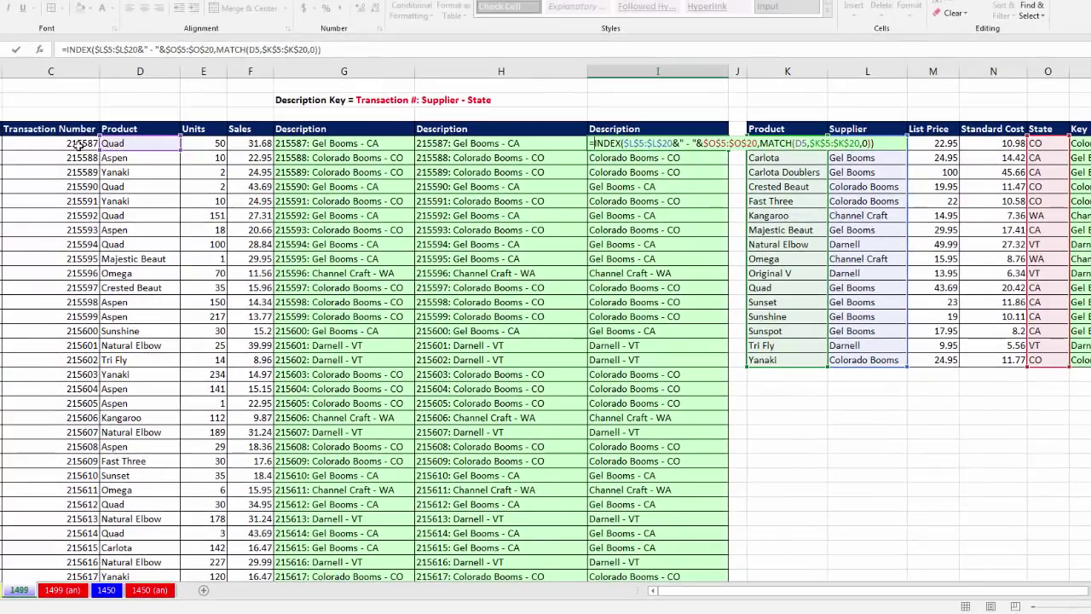
left_click(78, 145)
type("&")
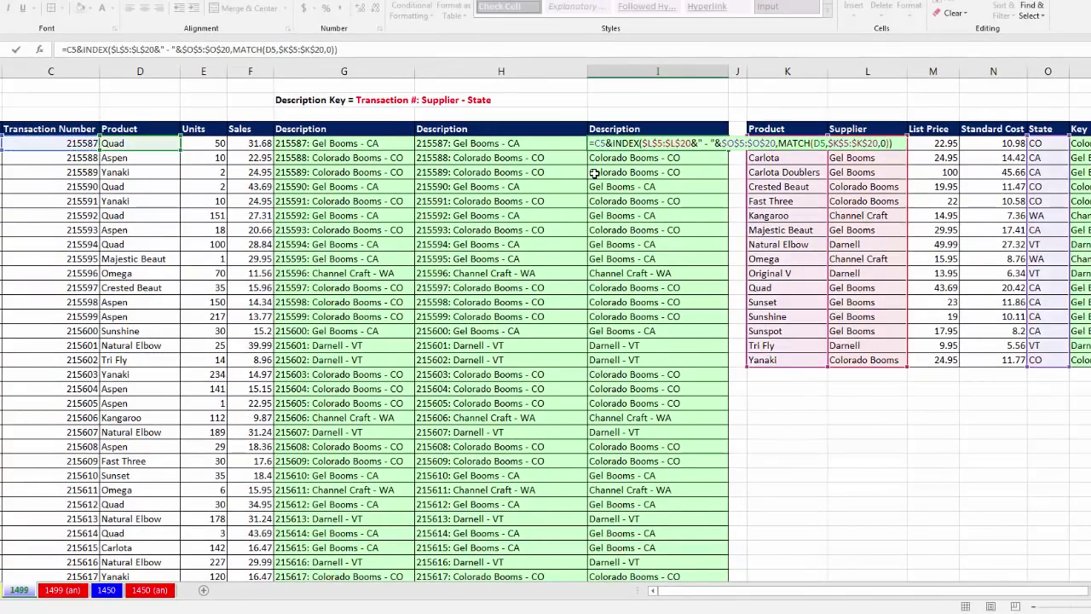
type("\": \"&")
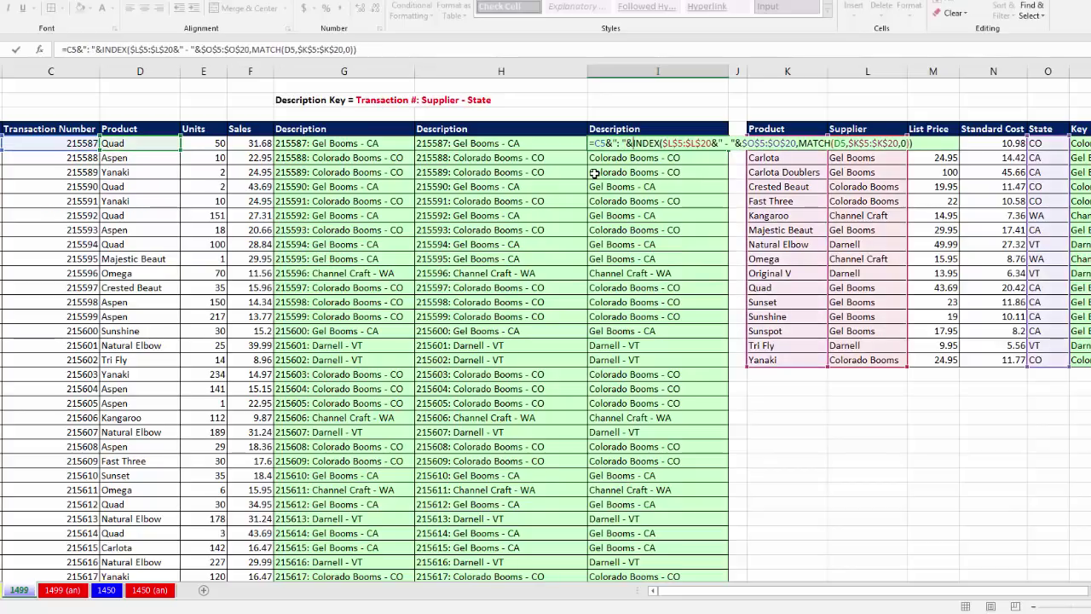
key("ctrl+Return")
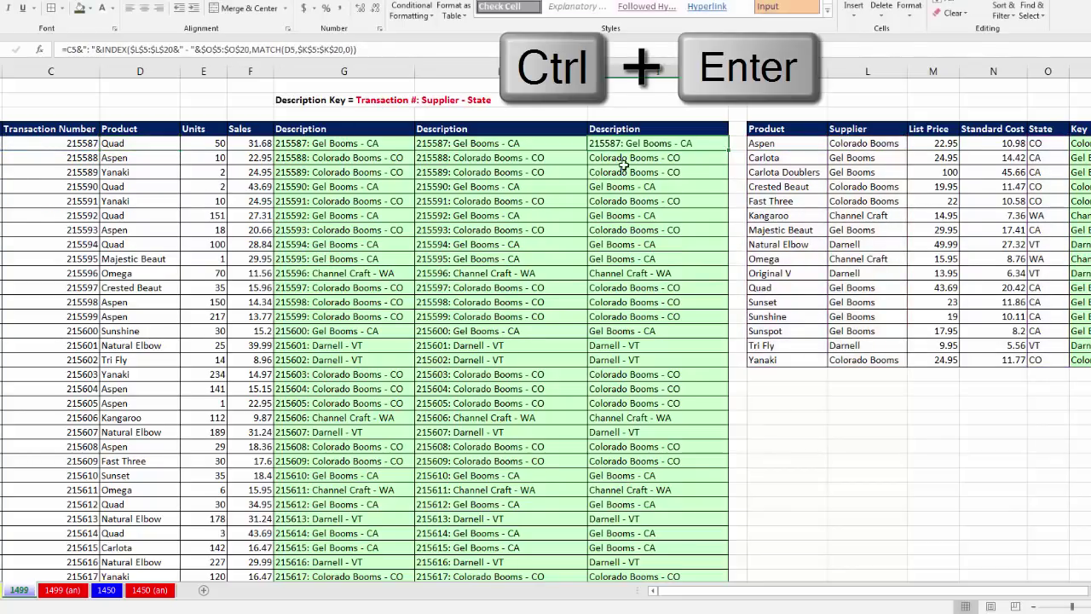
double_click(729, 150)
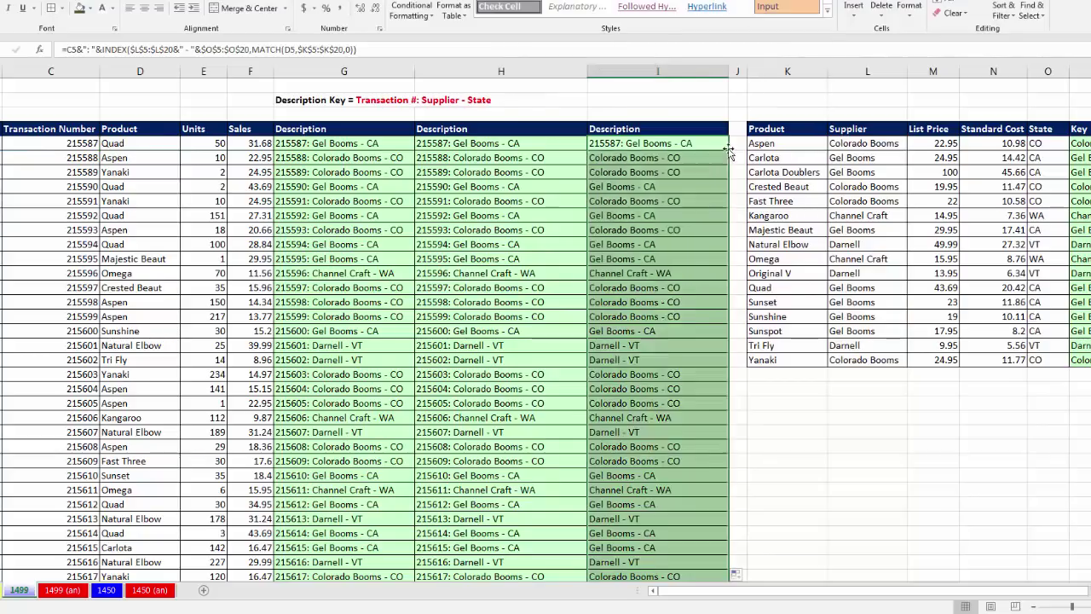
Step: Check the copied formula in I11 and compare the G5, H5 and I5 formulas of the three Description columns
left_click(639, 231)
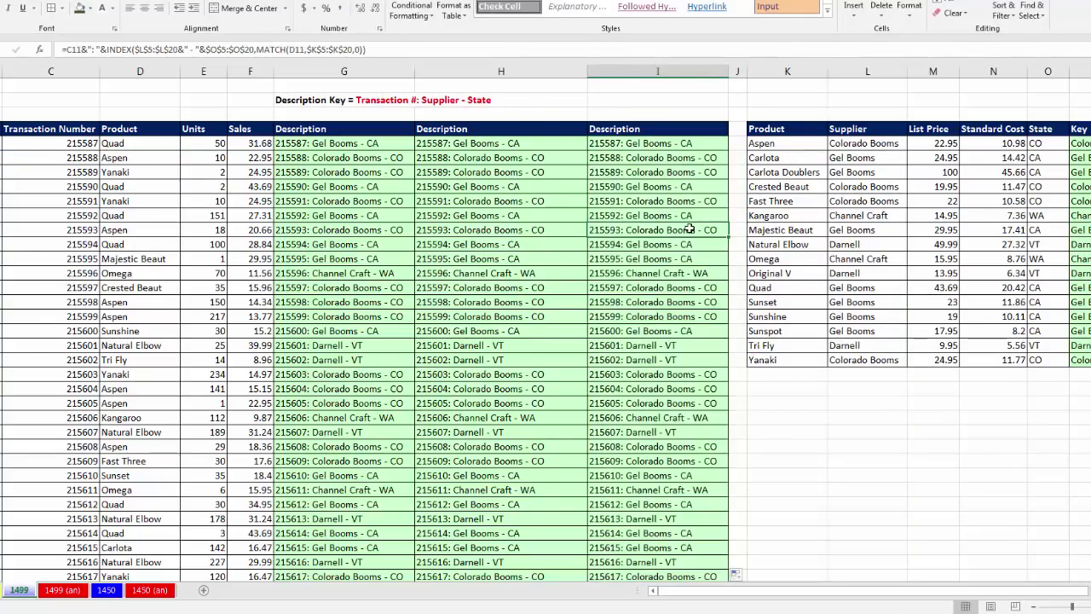
key("F2")
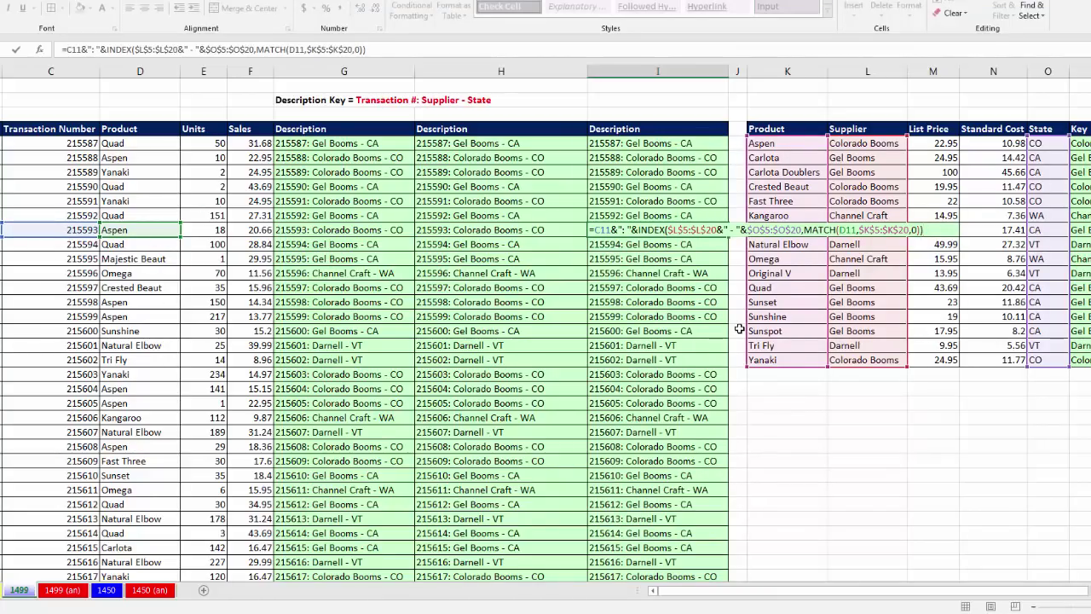
key("Return")
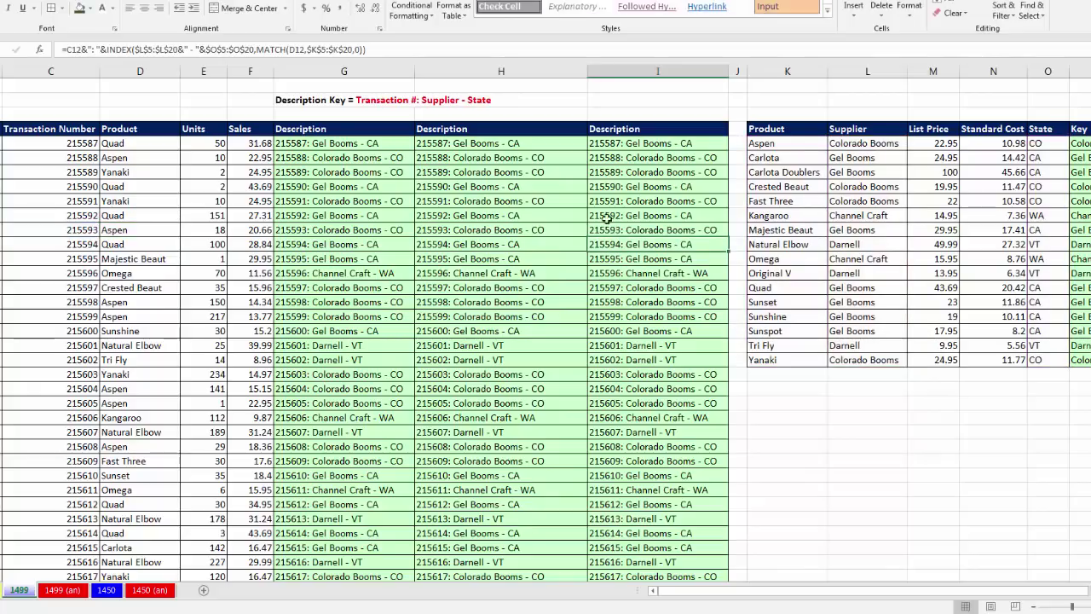
double_click(362, 142)
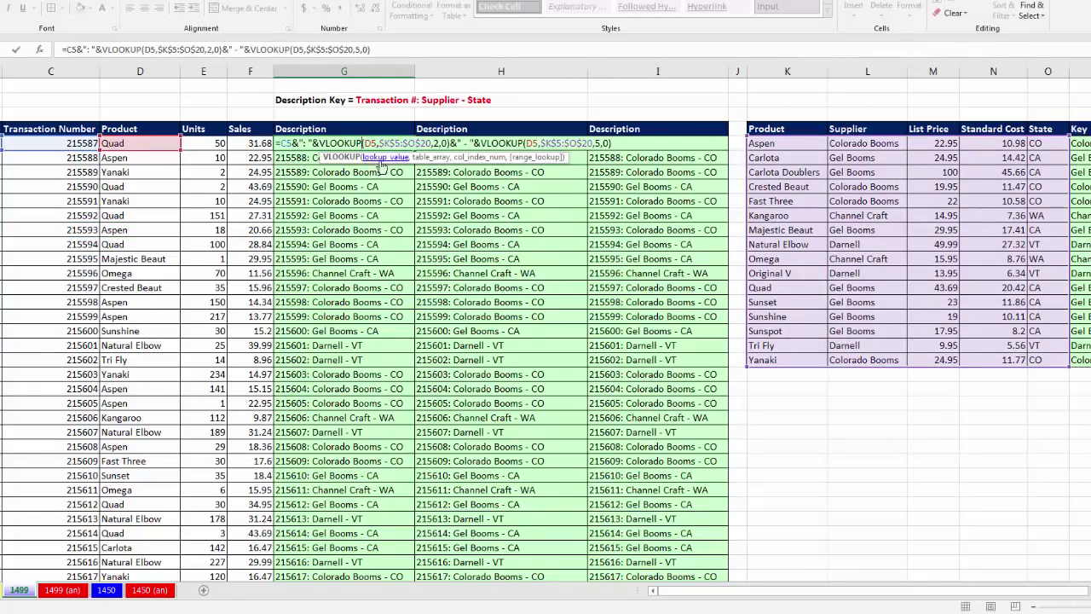
left_click(499, 143)
double_click(498, 143)
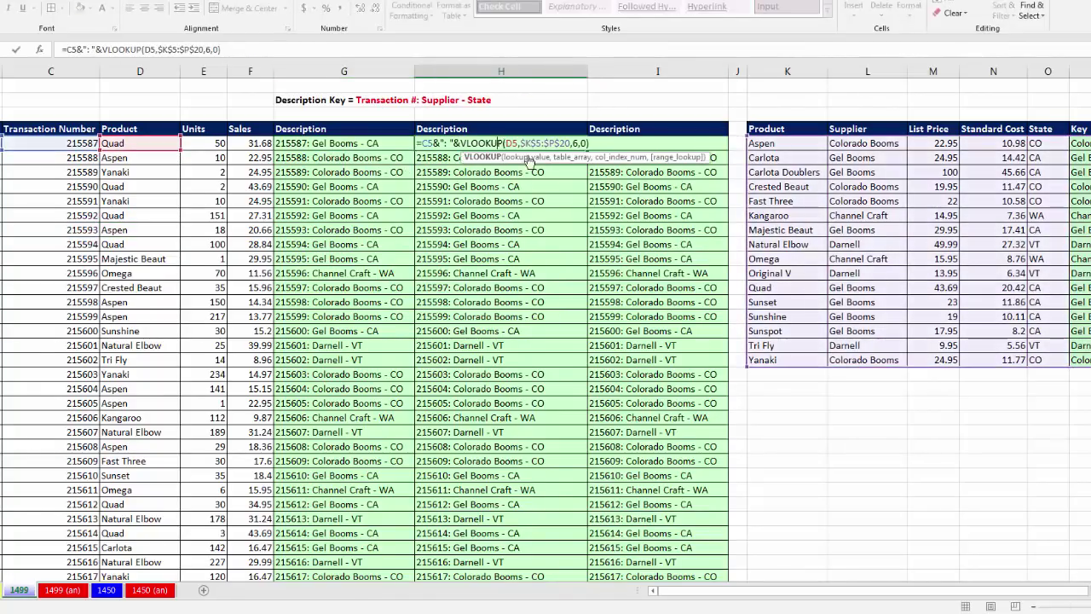
key("Escape")
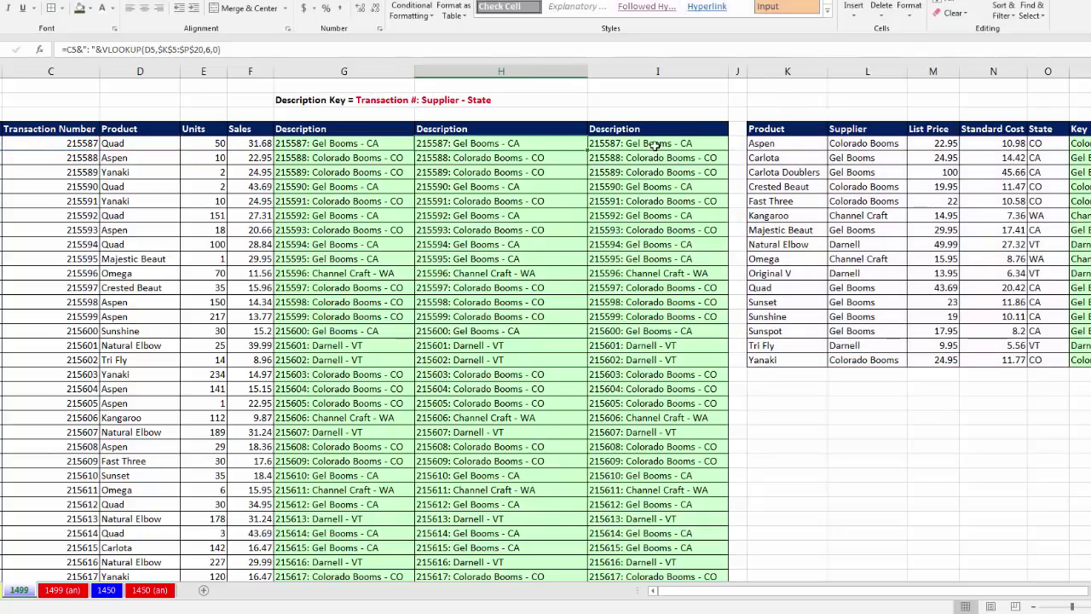
double_click(655, 144)
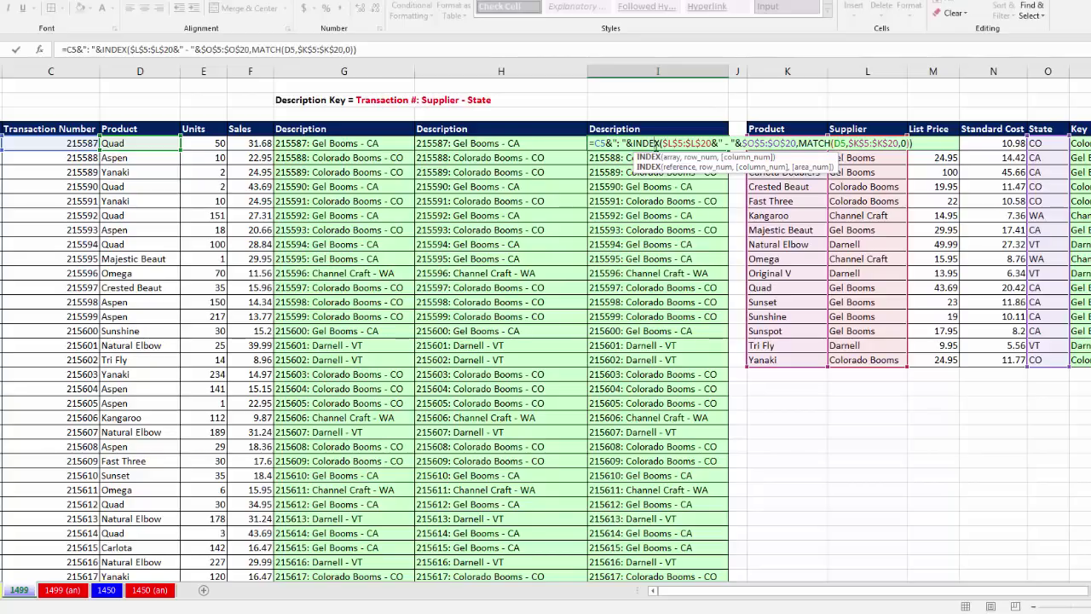
key("Return")
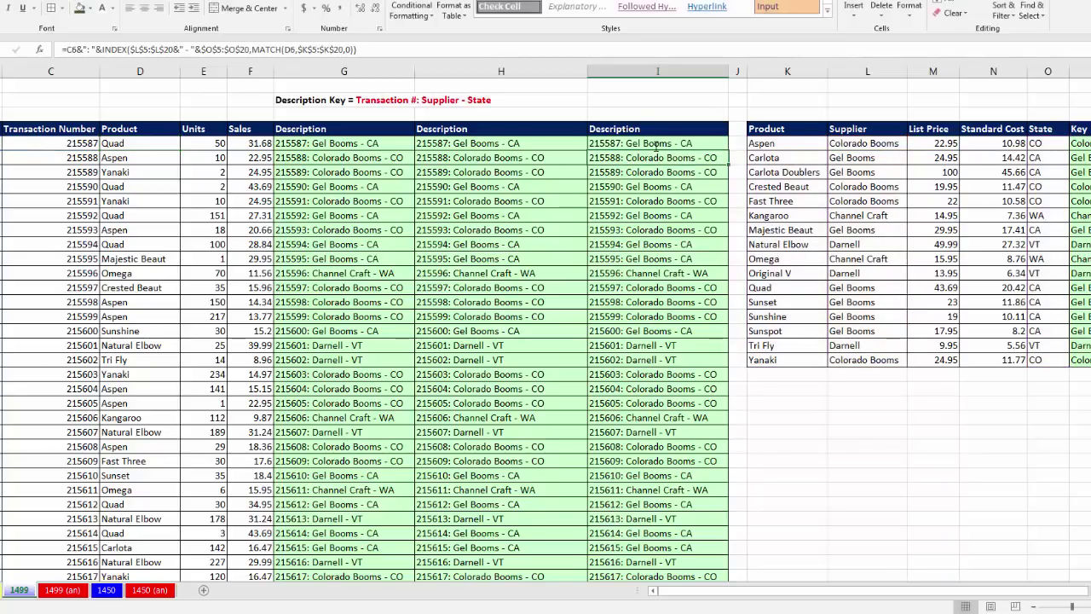